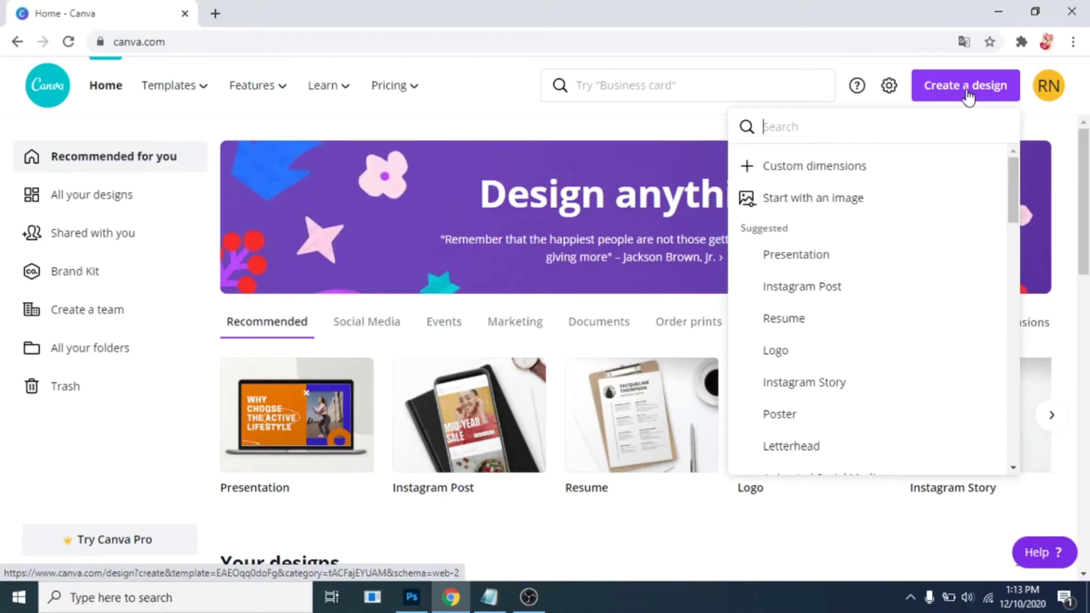
Create a new design with custom dimensions of 4000 × 1000 px
left_click(874, 175)
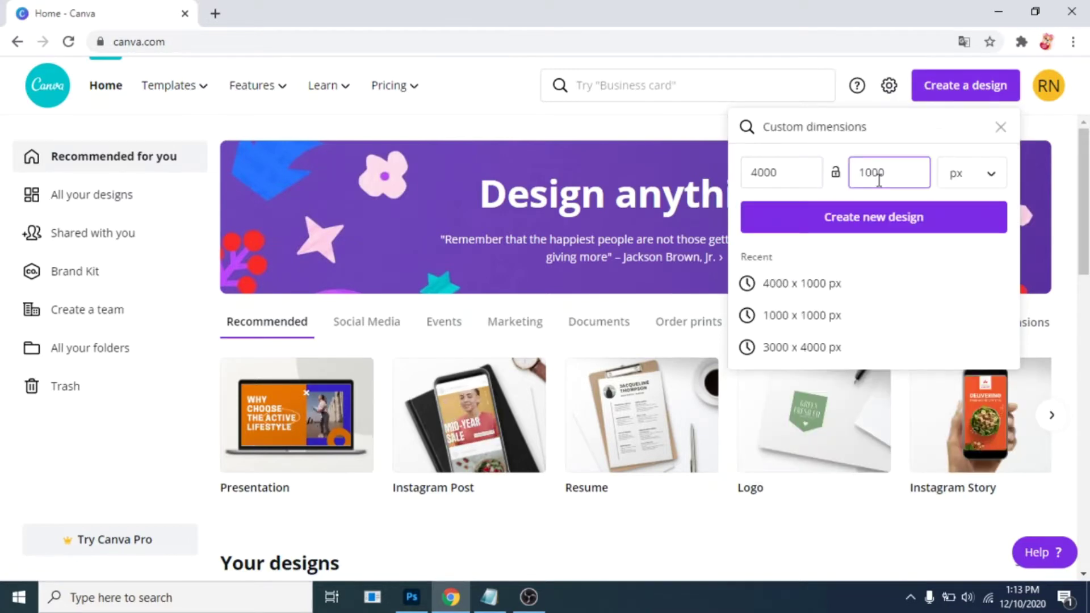
left_click(827, 219)
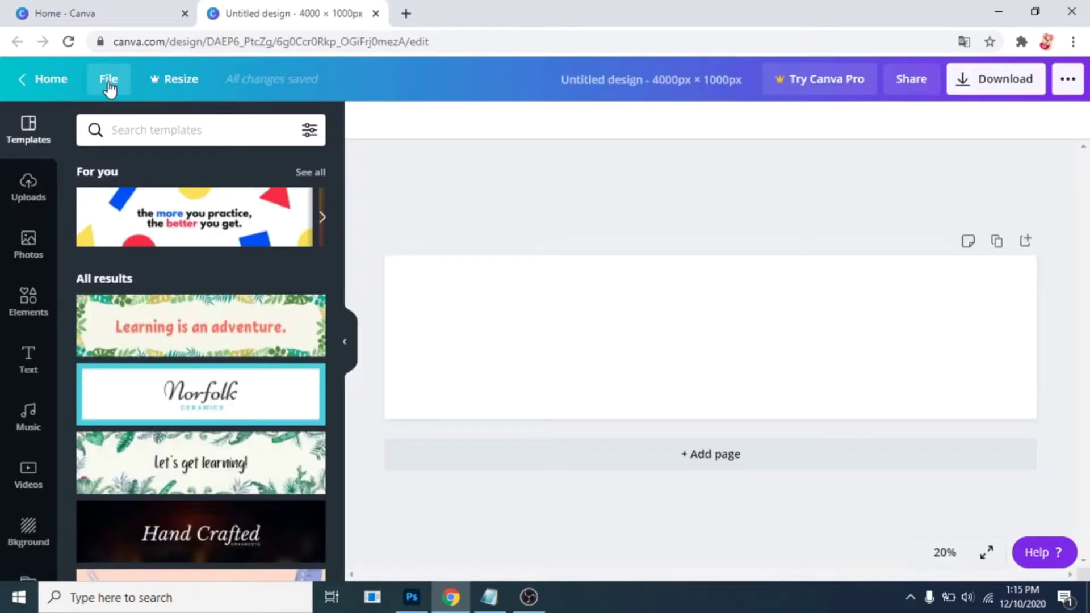
Show the rulers and place vertical guides at about 1000, 2000 and 3000 px to divide the page into four sections
left_click(108, 80)
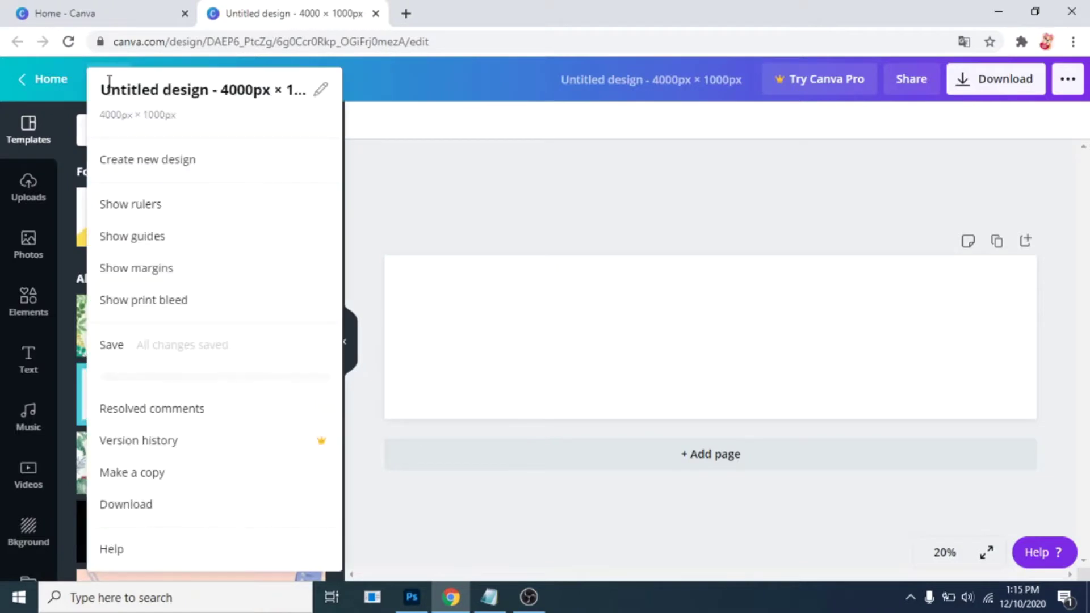
left_click(112, 207)
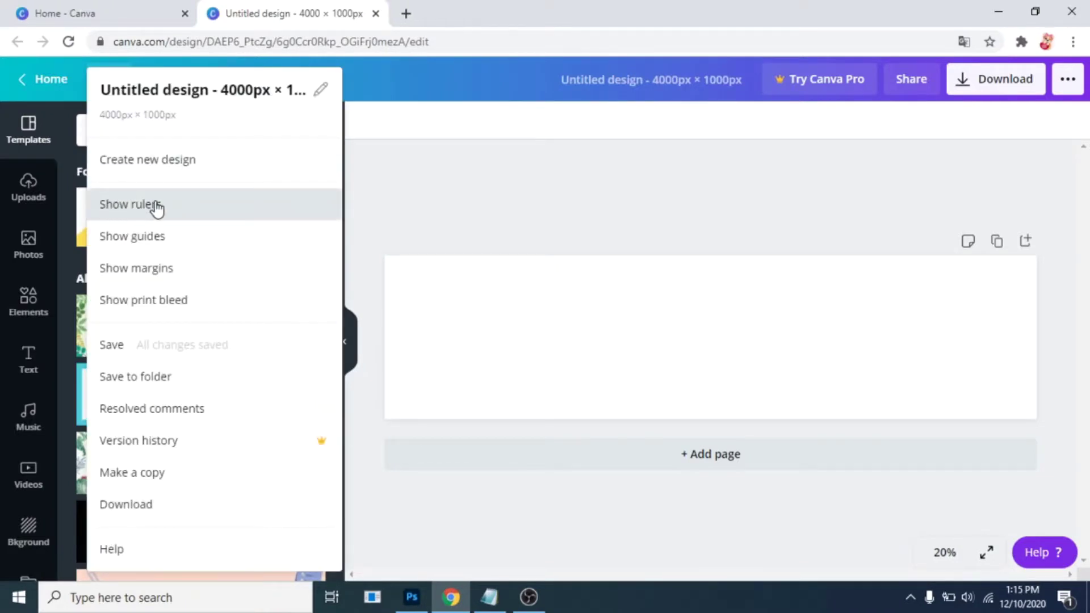
left_click_drag(353, 227, 562, 206)
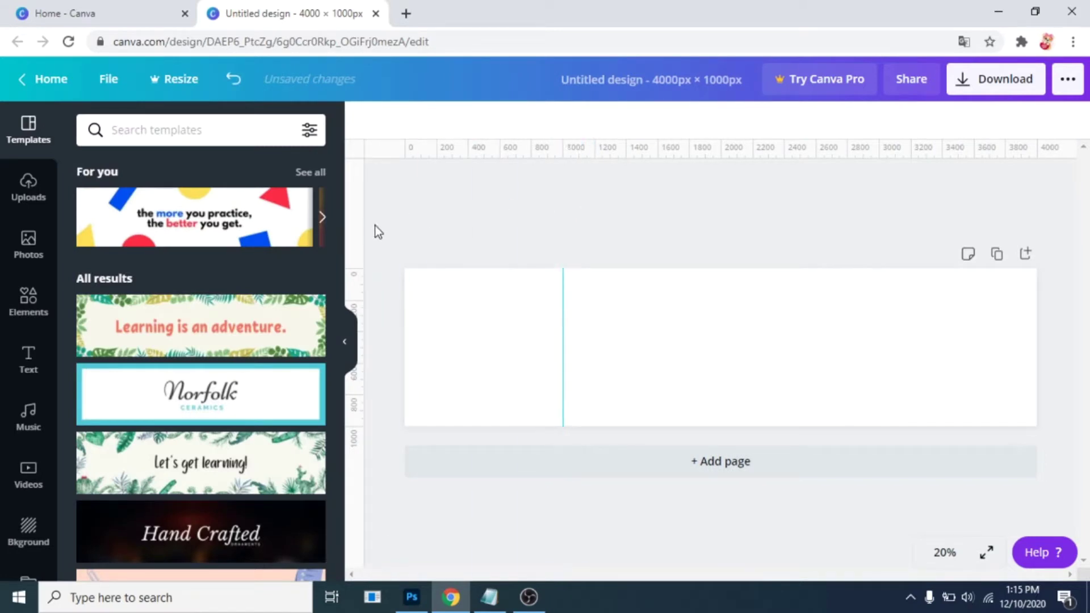
left_click_drag(608, 203, 878, 241)
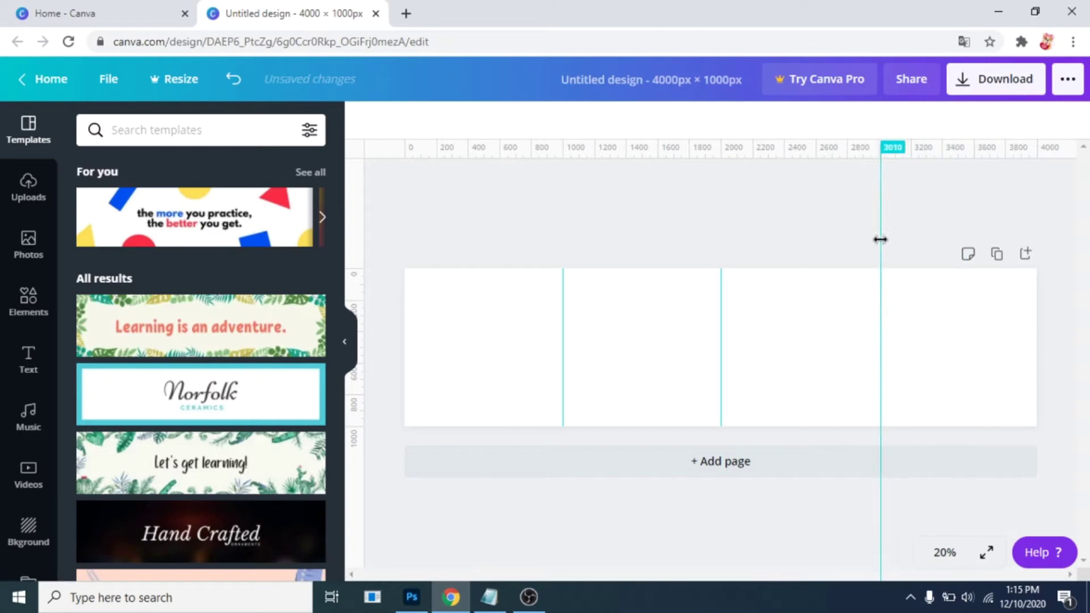
Fill the page background with the light orange colour
left_click(29, 528)
left_click(322, 176)
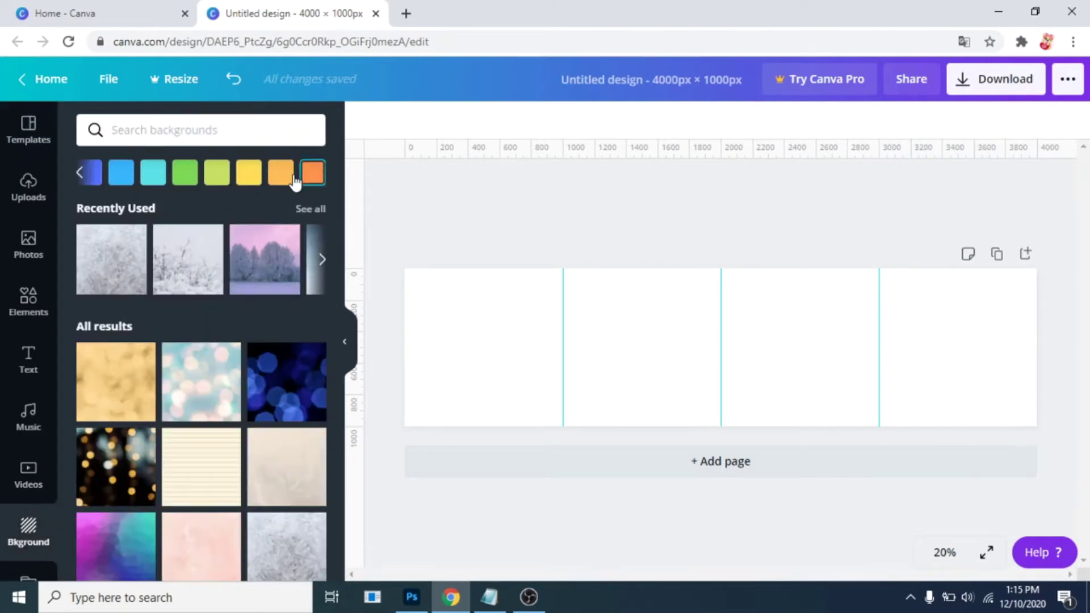
left_click(280, 173)
Add a heading to the page reading "tips to ensure success"
left_click(29, 359)
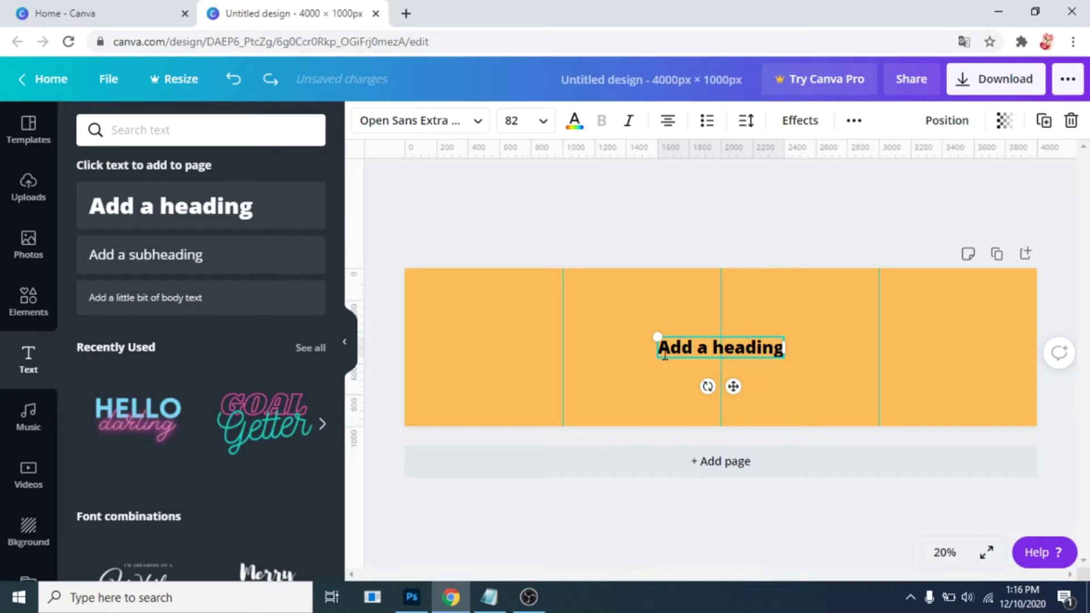
left_click_drag(783, 349, 665, 353)
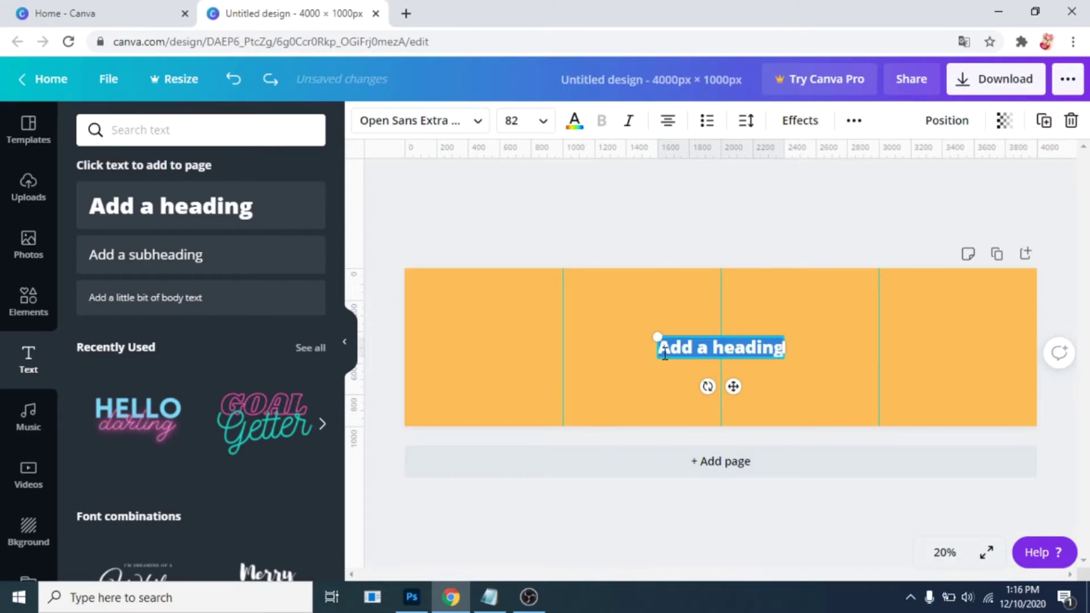
key("BackSpace")
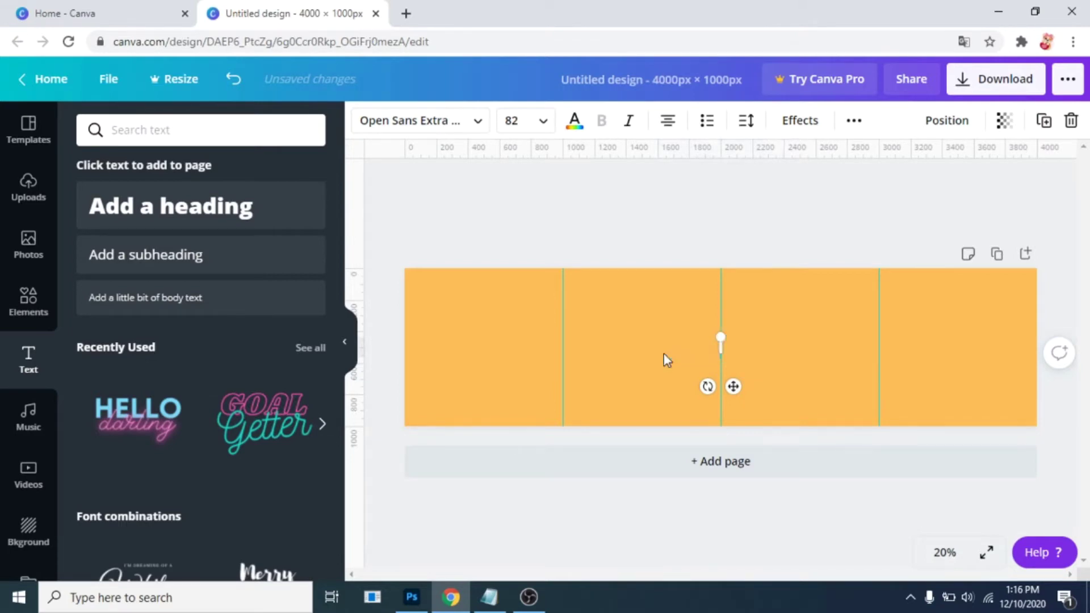
type("tips to ensure success")
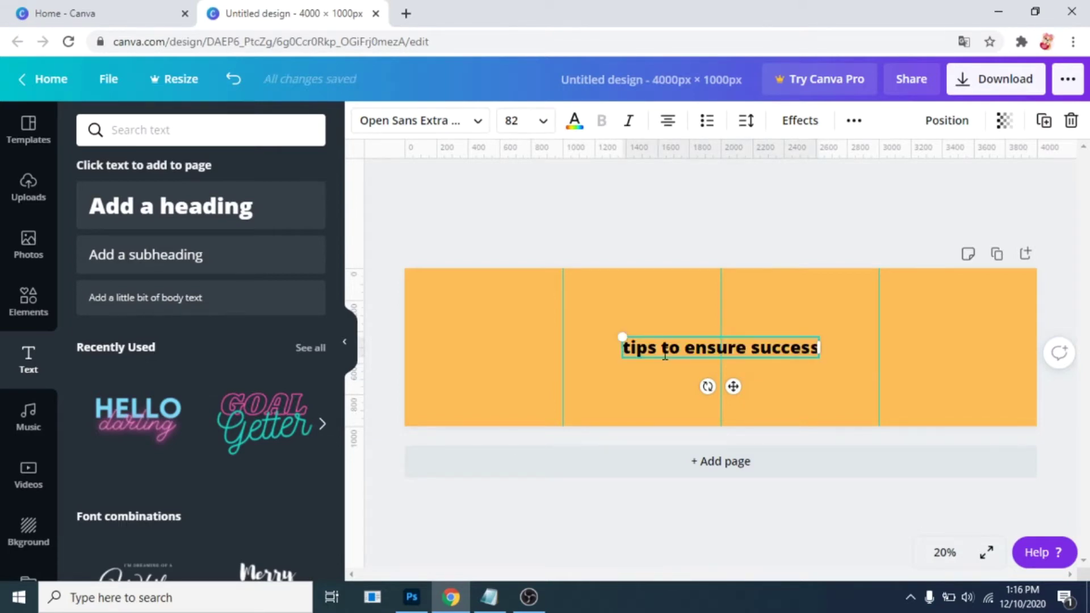
Set the heading's font to TC Milo and move it into the first section
left_click(475, 119)
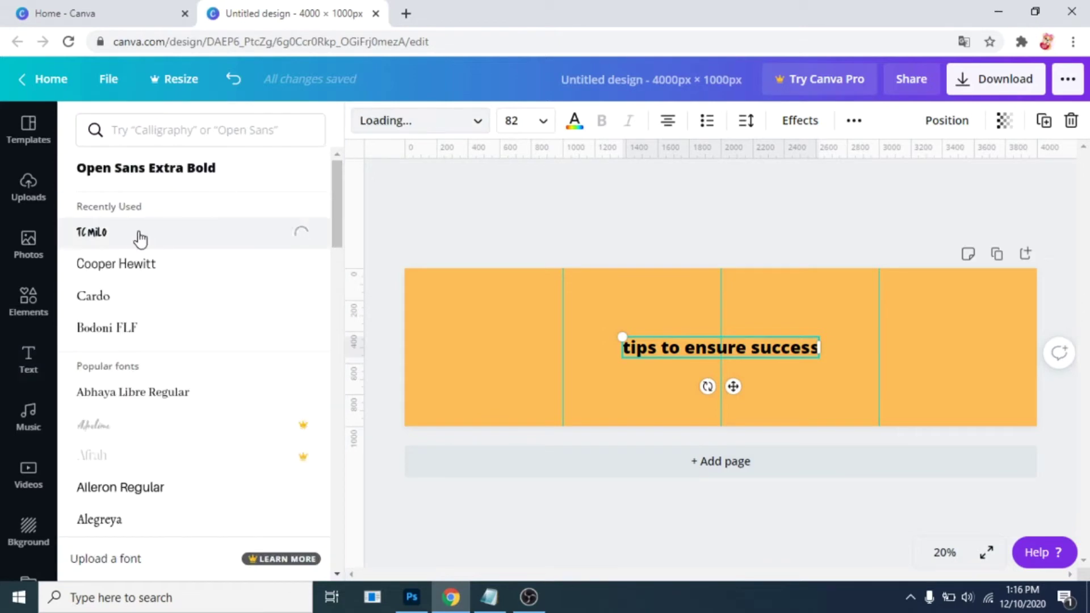
left_click(705, 341)
left_click(655, 373)
left_click_drag(704, 349, 486, 341)
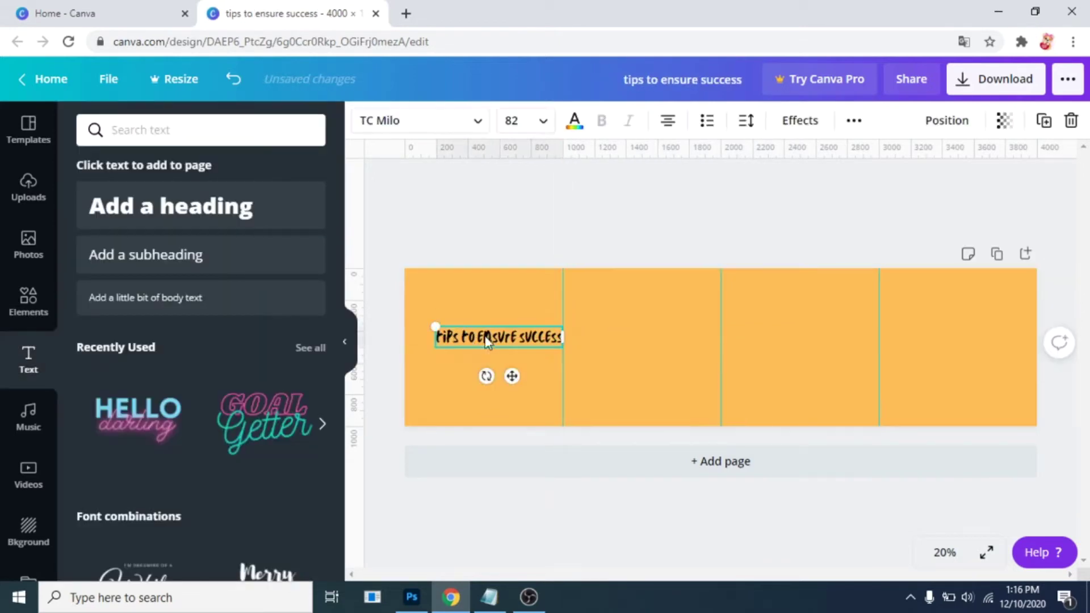
Break the heading before "success", enlarge it to size 105, centre it in the first section and make it uppercase
key("Return")
left_click_drag(538, 371, 562, 384)
left_click_drag(511, 348, 485, 339)
left_click(853, 121)
left_click(771, 160)
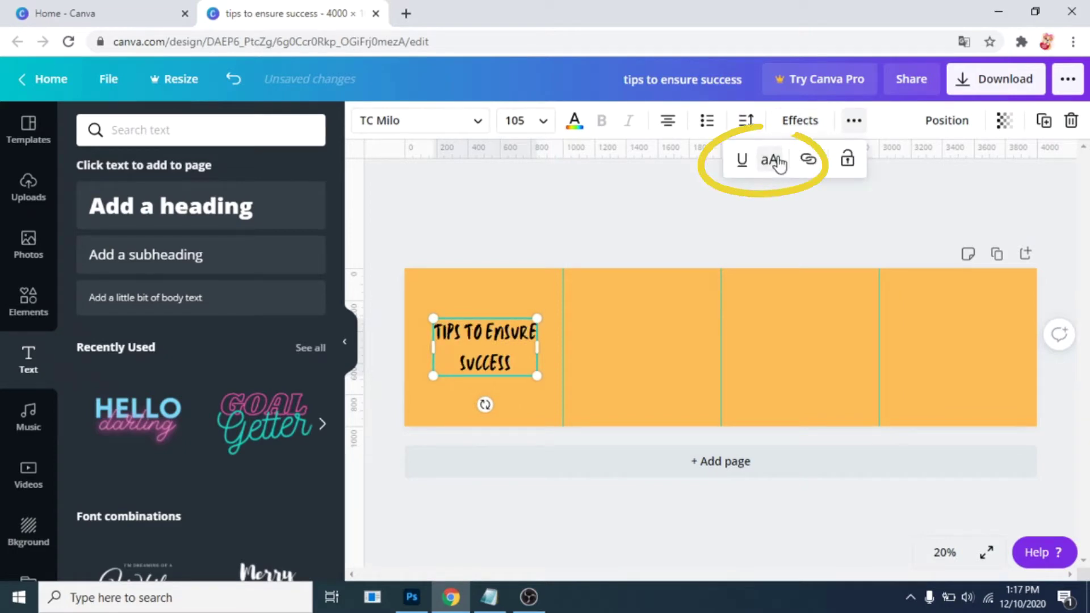
Colour the words "TIPS TO ENSURE" white and the word "SUCCESS" dark blue
mouse_move(434, 332)
left_mouse_down()
mouse_move(504, 332)
mouse_move(454, 332)
left_mouse_up()
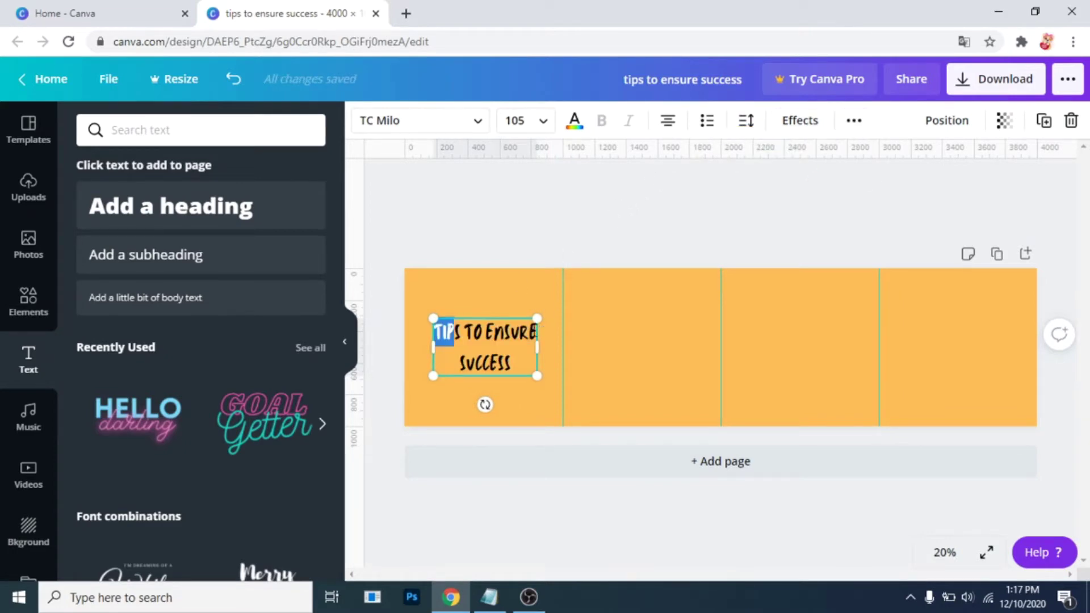
left_click_drag(536, 329, 534, 332)
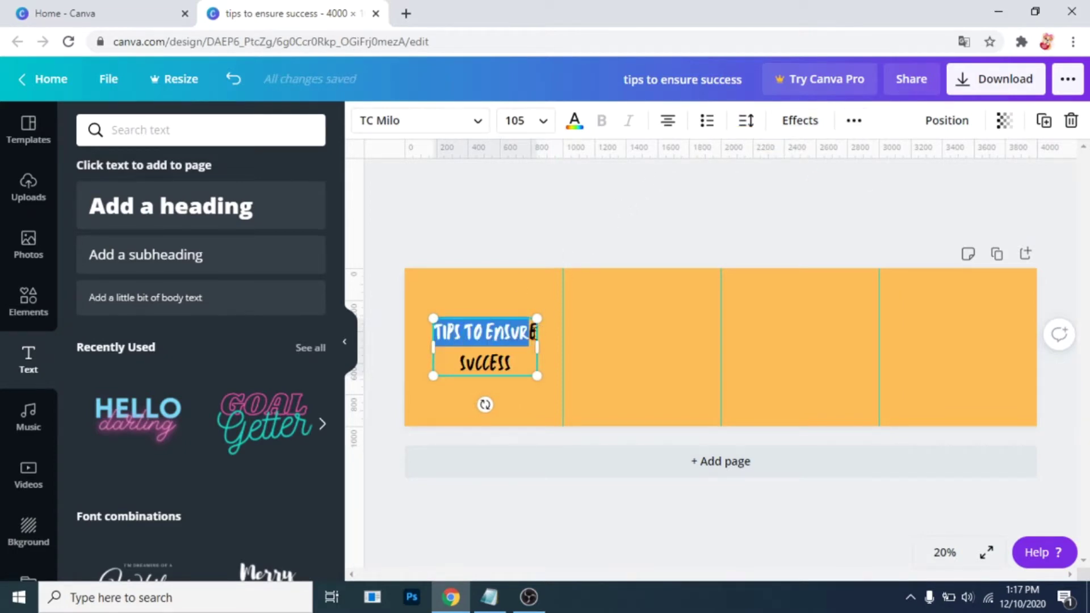
left_click(575, 120)
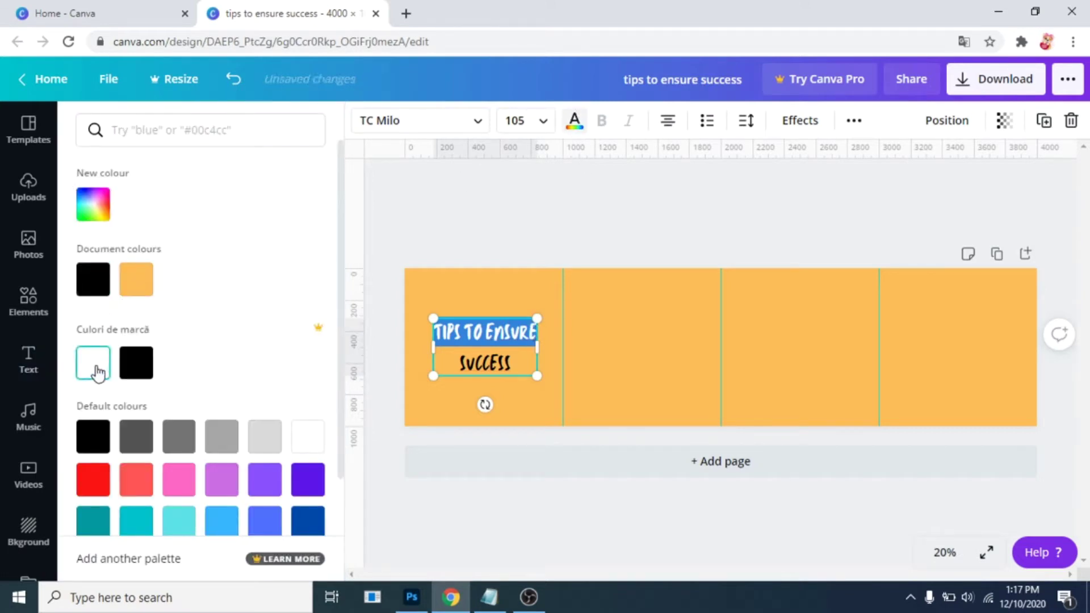
double_click(485, 362)
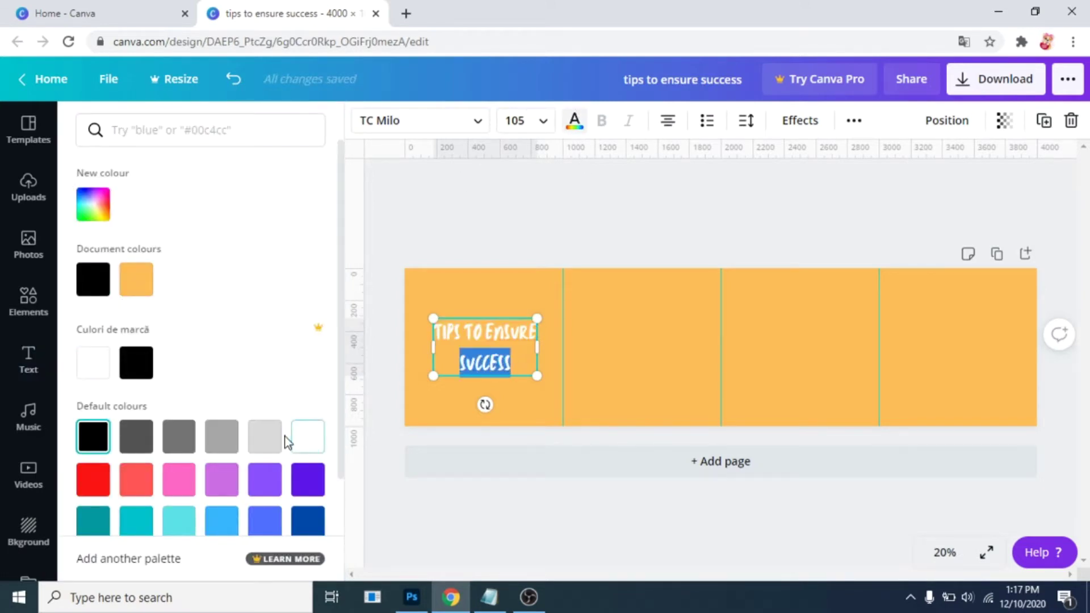
scroll(287, 443, "down", 1)
left_click(308, 454)
left_click(444, 291)
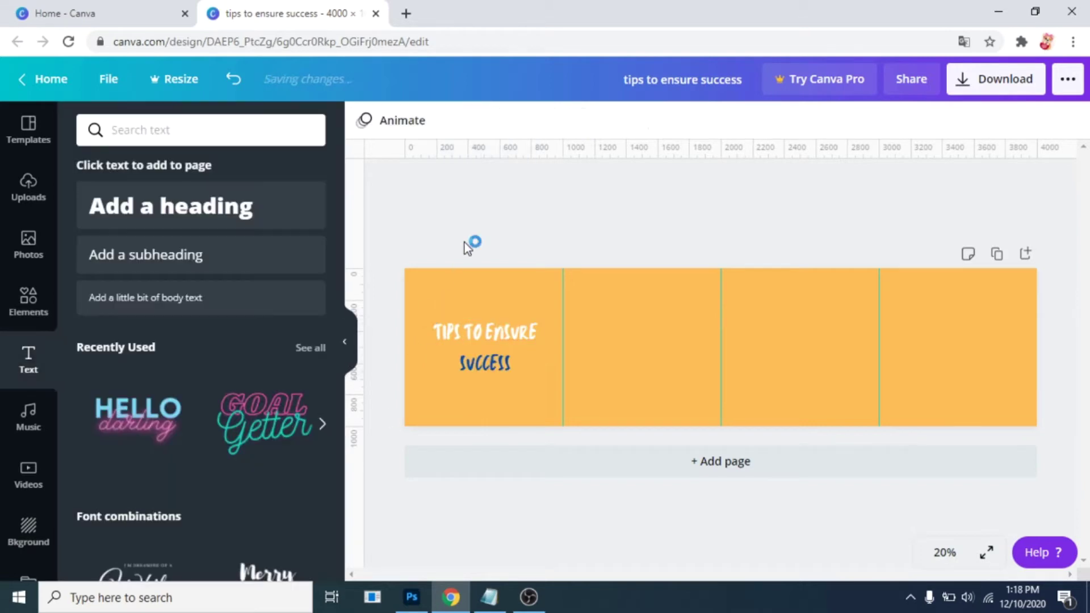
Add a second heading reading "define your passion"
left_click(922, 556)
left_click(931, 376)
left_click_drag(656, 574, 452, 579)
scroll(537, 502, "up", 1)
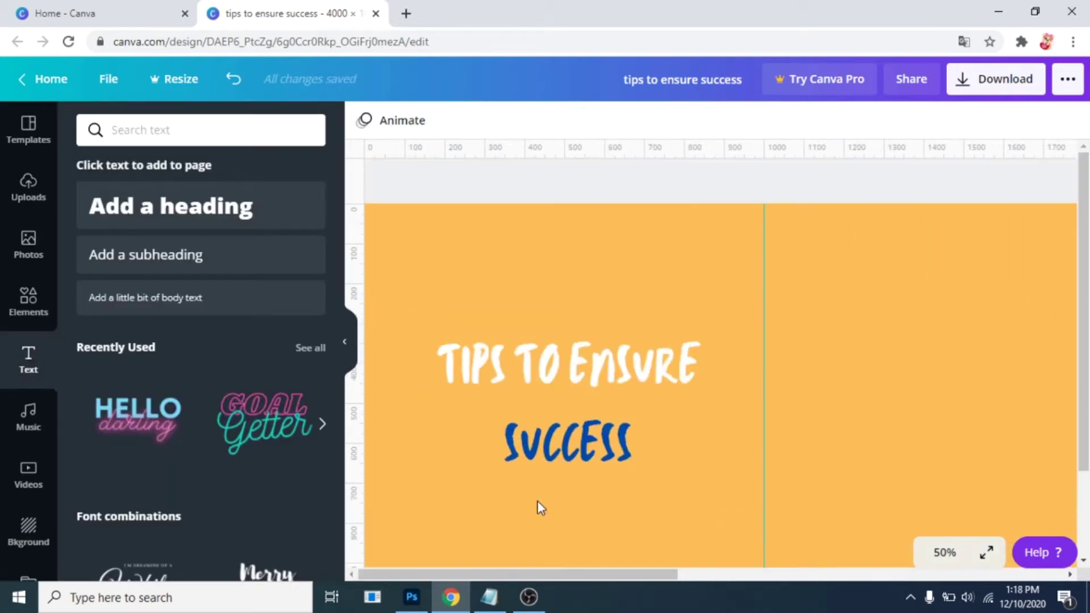
scroll(540, 431, "down", 1)
scroll(540, 426, "up", 1)
left_click_drag(605, 572, 733, 567)
scroll(511, 397, "down", 2)
left_click(254, 217)
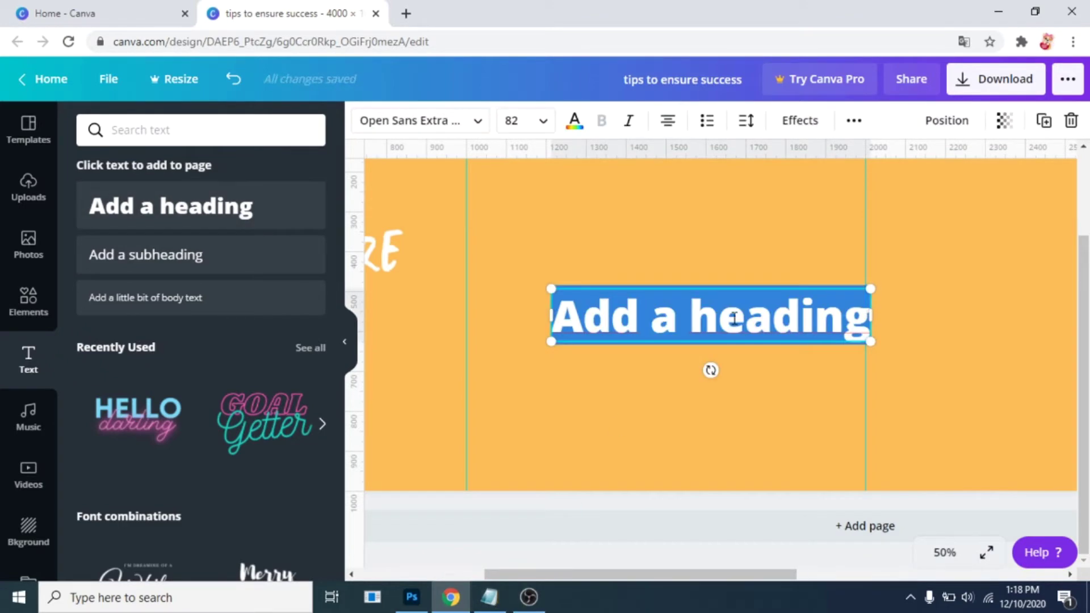
type("define your passion")
Set the "define your passion" heading to Cooper Hewitt in uppercase and shrink it to size 60,3
key("ctrl+a")
left_click(422, 120)
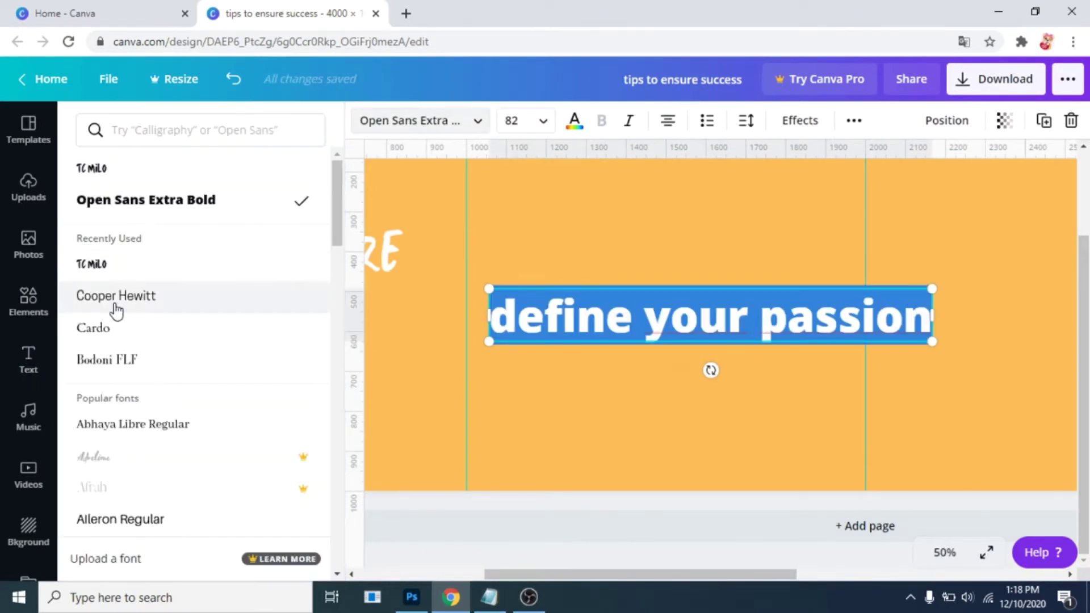
left_click(114, 300)
left_click(853, 120)
left_click(742, 161)
left_click_drag(928, 340, 812, 325)
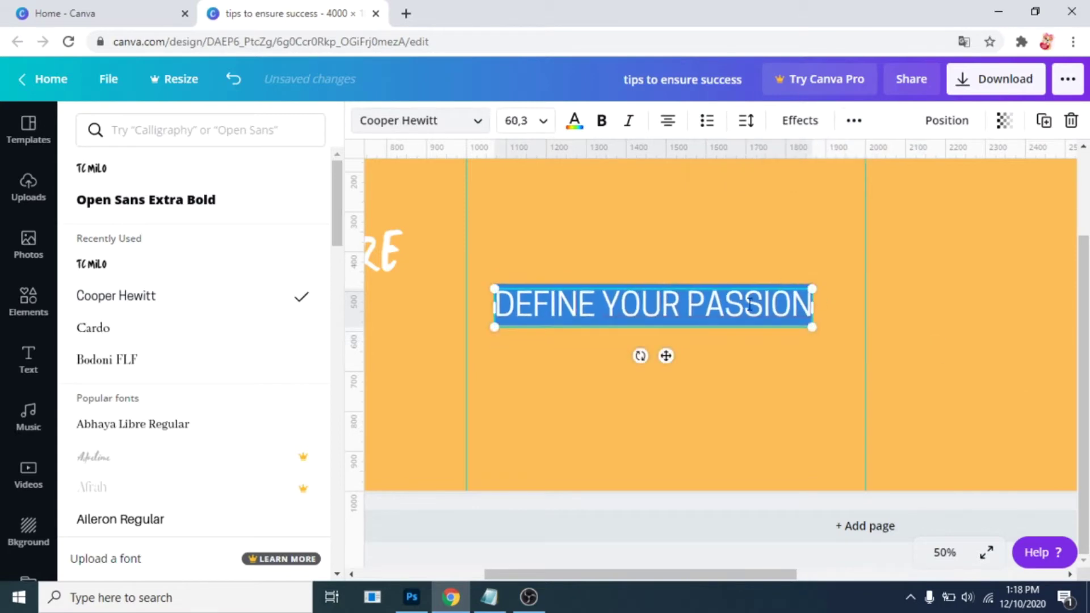
Break the heading before "PASSION", enlarge it to size 72,4 and position it centrally in the second section
left_click(689, 302)
key("Return")
left_click_drag(749, 372, 786, 392)
scroll(737, 377, "up", 2)
left_click(736, 372)
left_click_drag(644, 397, 643, 341)
left_click_drag(642, 575, 554, 574)
left_click_drag(836, 348, 836, 365)
Make the "DEFINE YOUR PASSION" heading bold and white
left_click(423, 121)
left_click(602, 120)
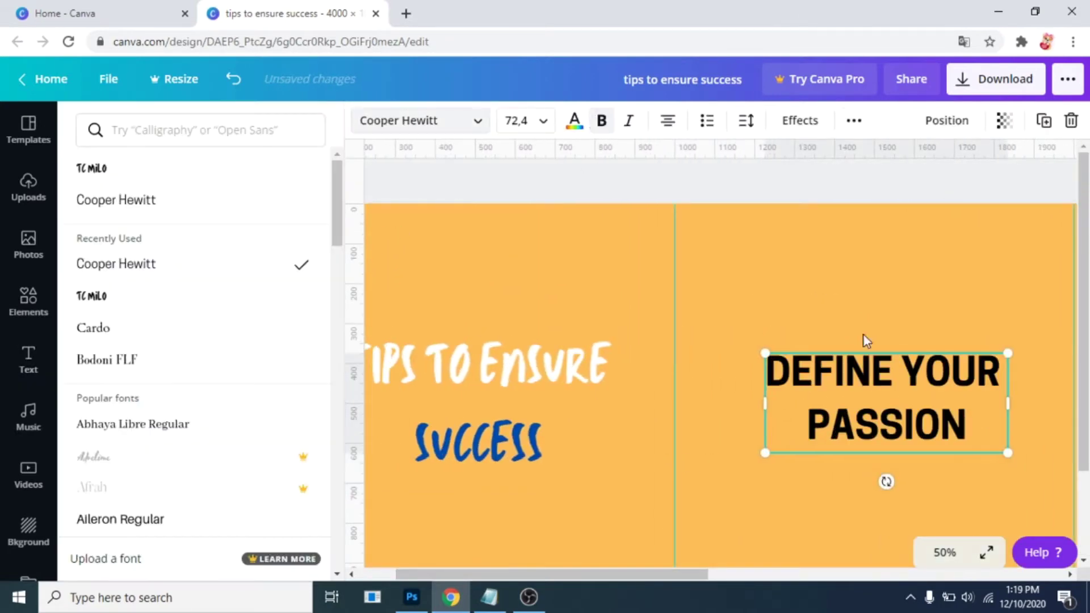
left_click(574, 120)
left_click(221, 279)
scroll(795, 329, "down", 2)
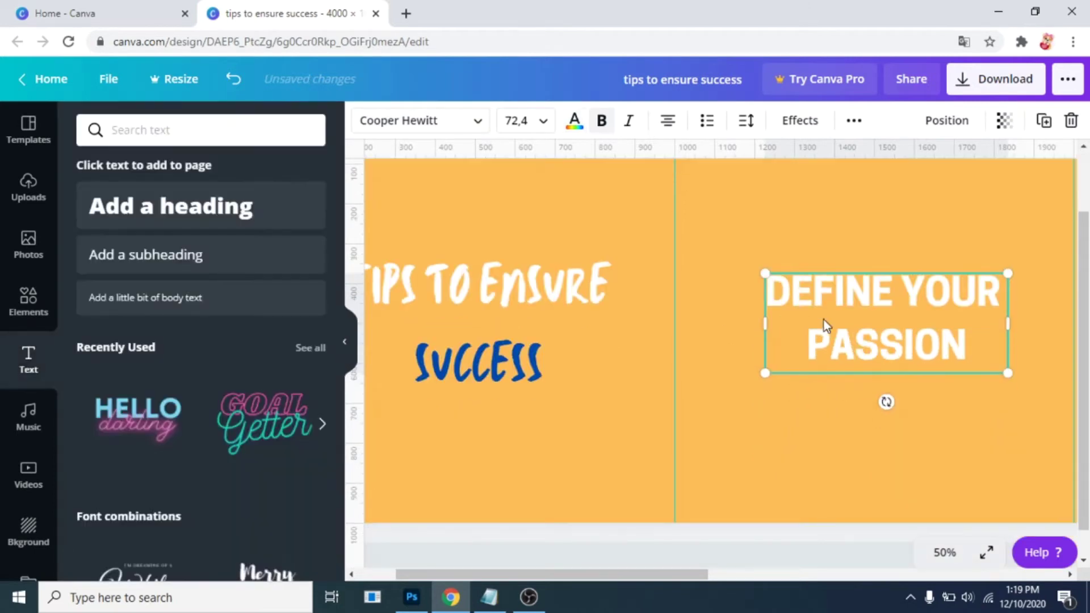
left_click(945, 440)
Add another heading reading "AND go for it" in the TC Milo font, coloured dark blue
left_click(241, 206)
left_click(423, 121)
left_click(92, 168)
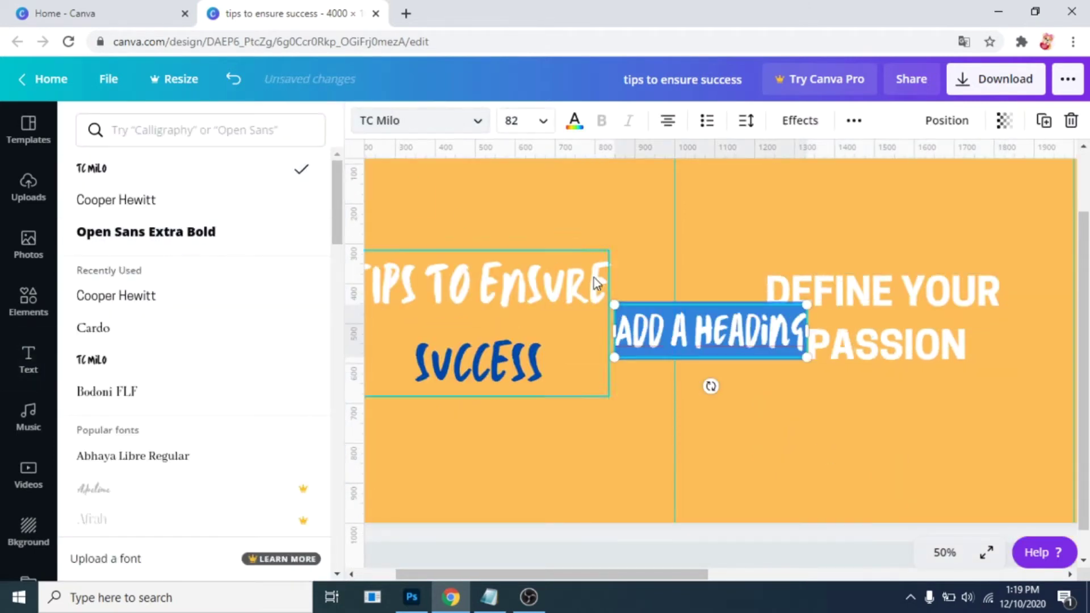
type("AND go for it")
key("ctrl+a")
left_click(575, 120)
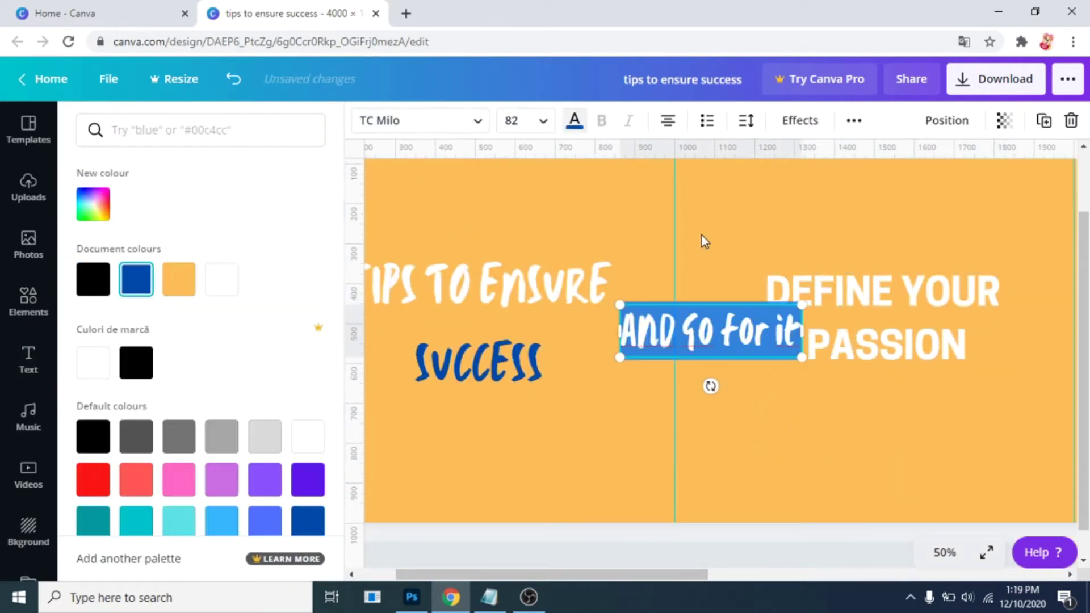
left_click(727, 405)
Place "AND go for it" close beneath "DEFINE YOUR PASSION" and tighten the line spacing of that heading
left_click_drag(721, 333, 897, 383)
left_click_drag(704, 574, 792, 552)
left_click(789, 295)
left_click(746, 121)
left_click_drag(868, 202, 850, 205)
left_click(837, 309)
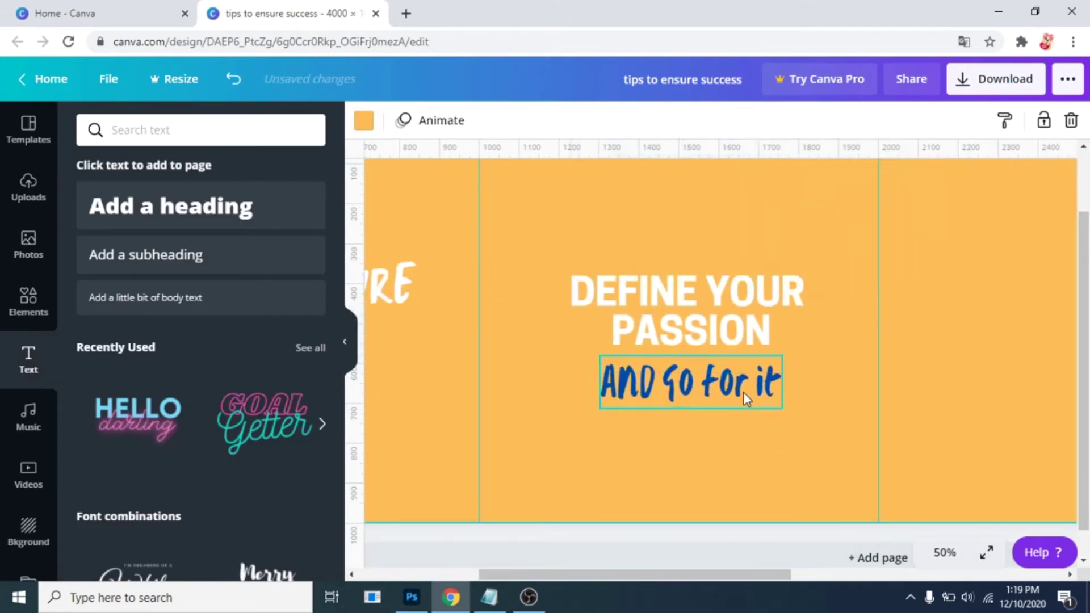
left_click(744, 393)
left_click(662, 567)
left_click_drag(666, 577, 692, 563)
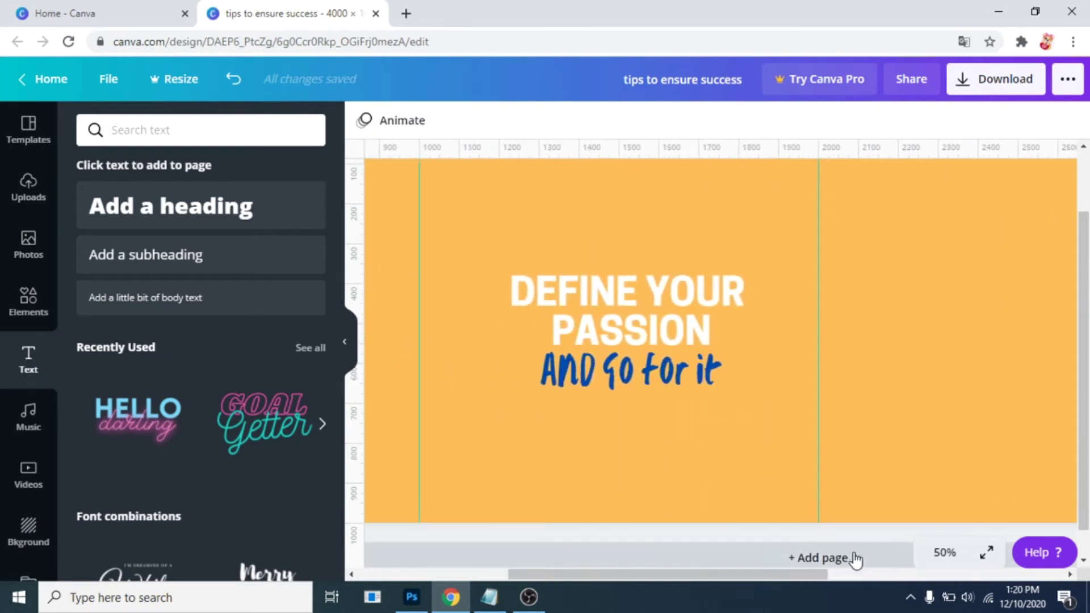
Copy both text boxes of the second section and place the duplicates in the third section
left_click(944, 554)
left_click(935, 400)
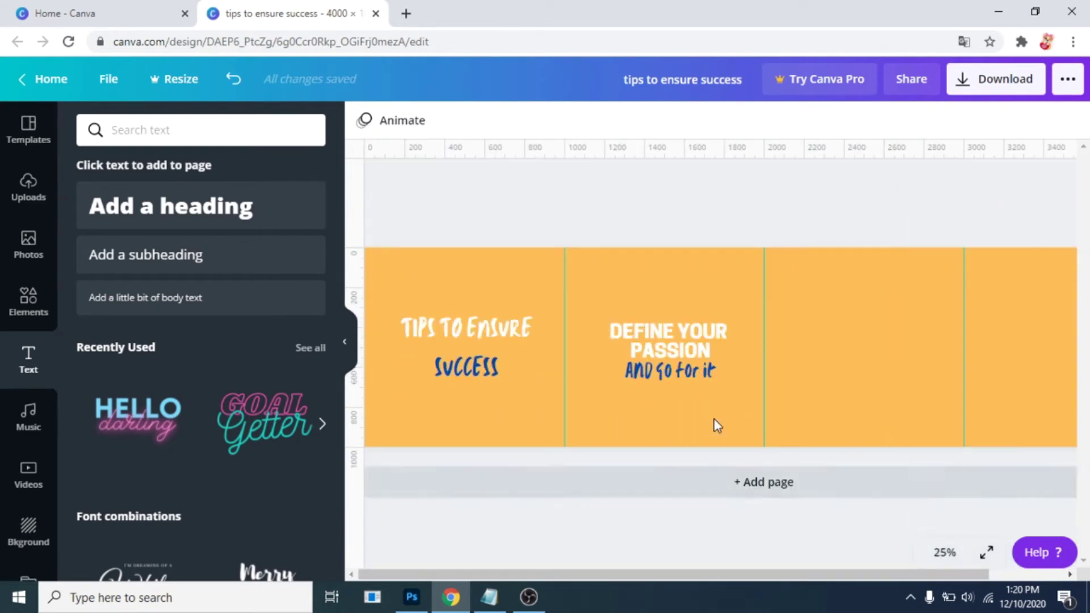
left_click_drag(714, 419, 658, 341)
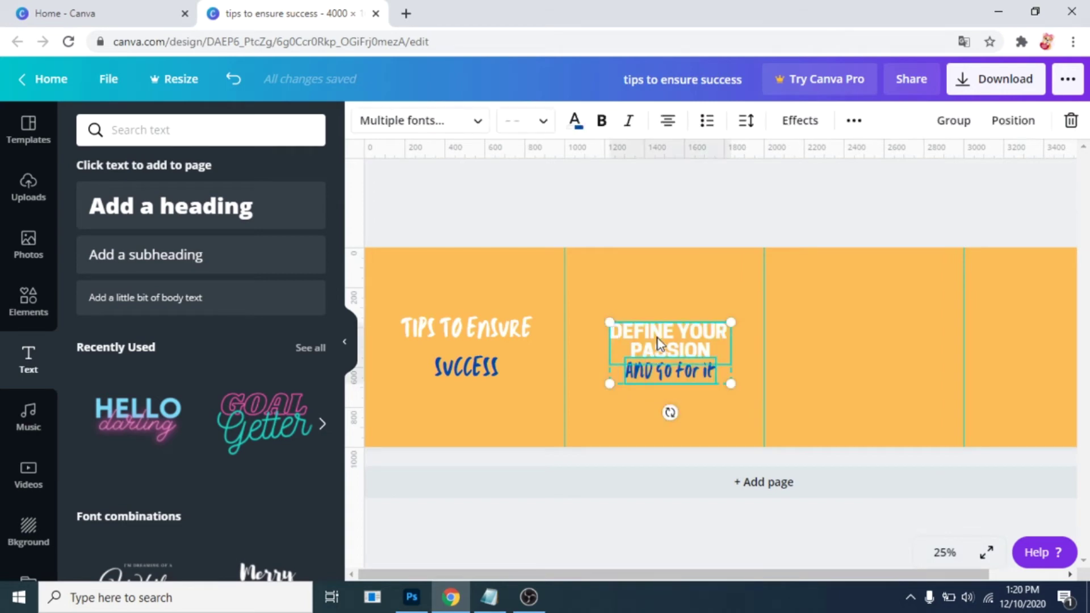
right_click(657, 343)
left_click(702, 318)
right_click(849, 321)
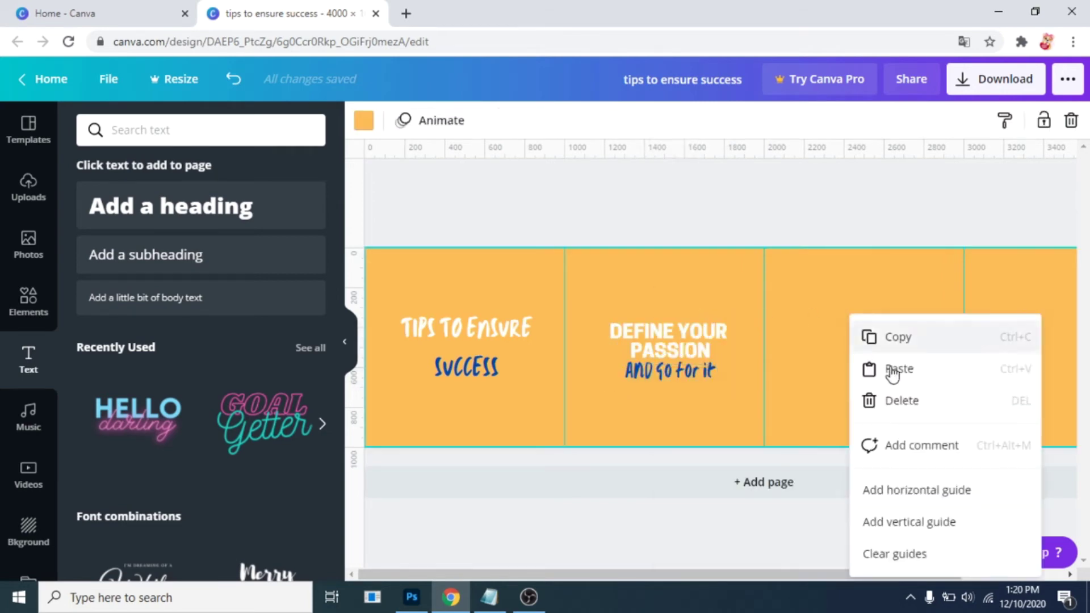
left_click(919, 386)
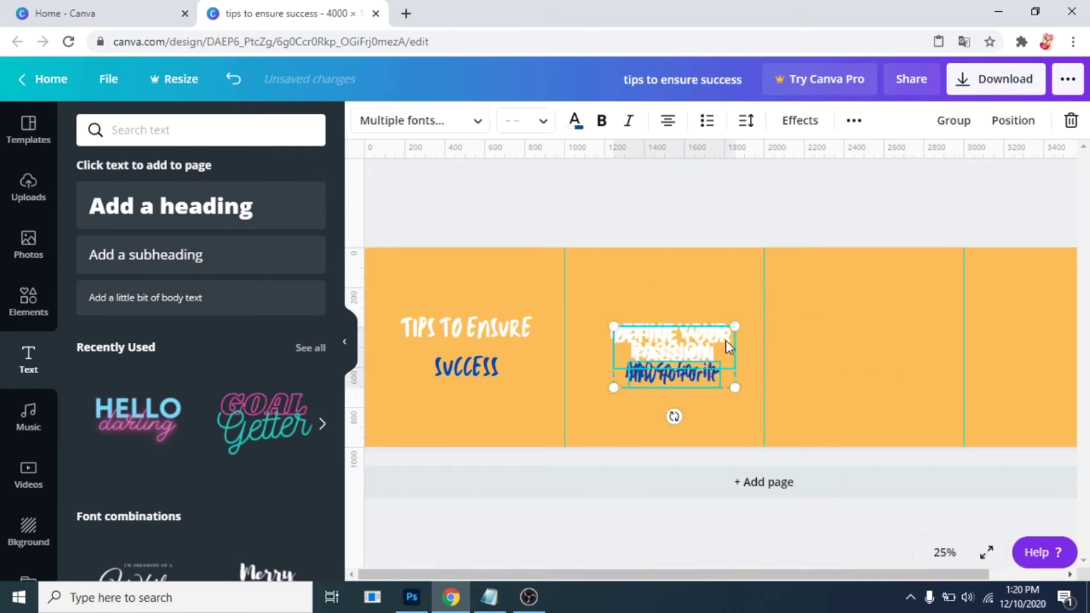
left_click_drag(727, 345, 848, 374)
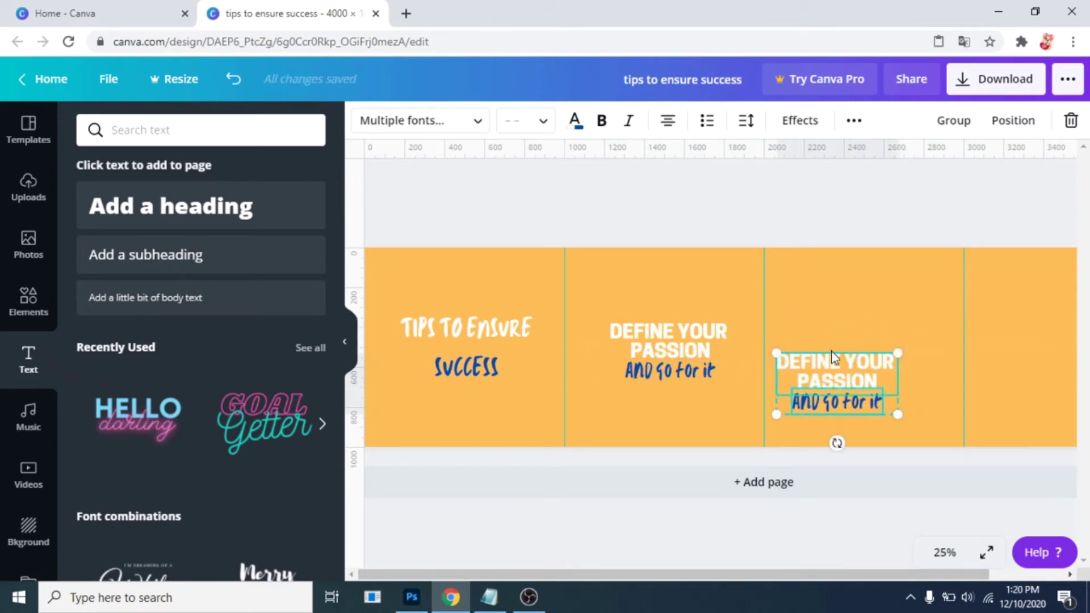
Replace the duplicated texts in the third section with "ASK YOUR" and "WHY"
left_click(825, 345)
double_click(833, 363)
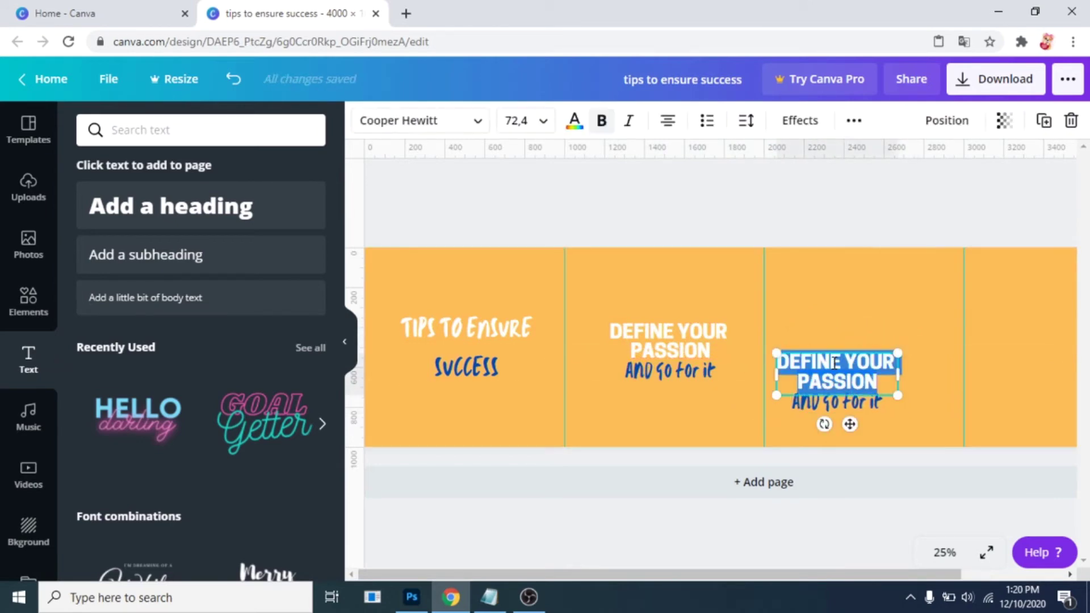
type("ASK YOUR")
left_click(838, 385)
double_click(825, 400)
type("WH")
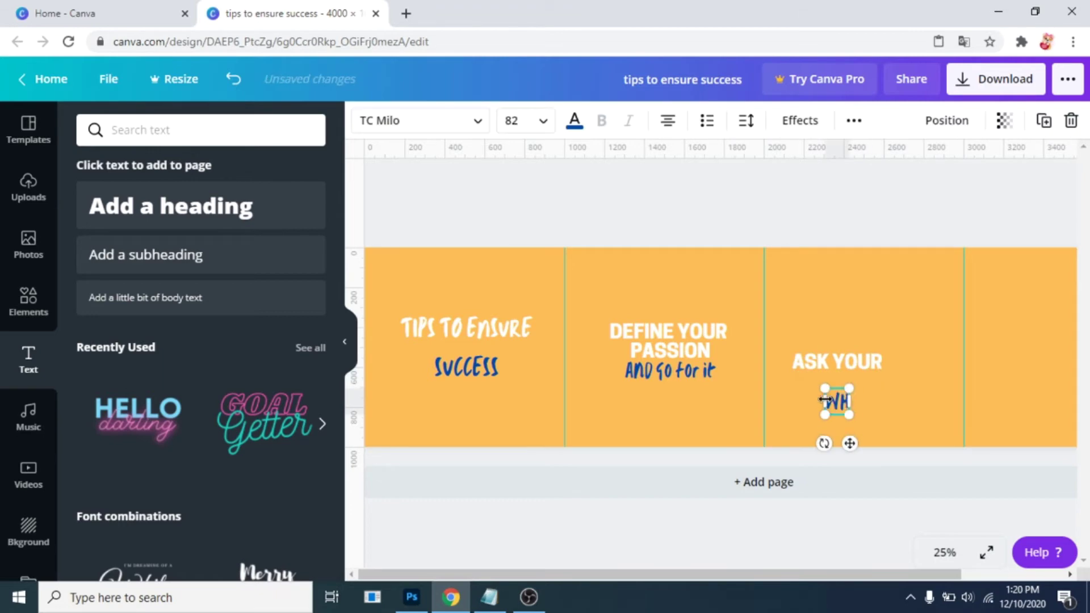
Enlarge "WHY" and place it close beneath the right part of "ASK YOUR"
left_click_drag(853, 415, 883, 373)
left_click(890, 412)
left_click(909, 400)
Copy both text boxes of the third section and place the duplicates in the fourth section
left_click_drag(829, 574, 936, 574)
left_click_drag(820, 414, 742, 360)
key("ctrl+c")
right_click(918, 363)
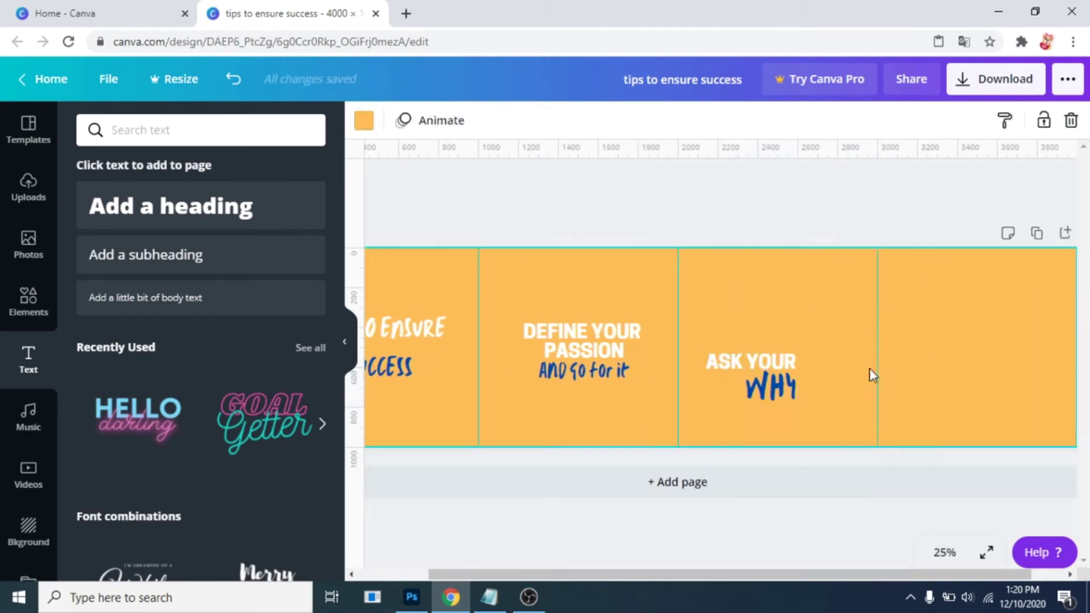
left_click(869, 372)
left_click_drag(808, 379, 949, 353)
Replace the fourth section's texts with a bold two-line "BE INSPIRED BY THOSE" and "YOU ADMIRE"
double_click(957, 334)
type("BE INSPIRED BY THOSE")
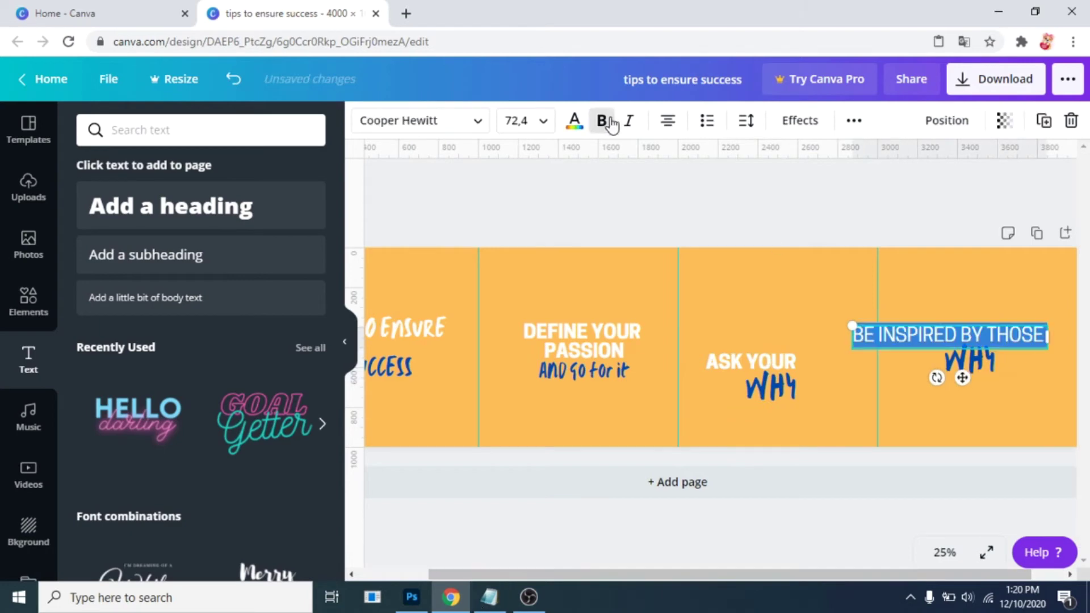
double_click(970, 360)
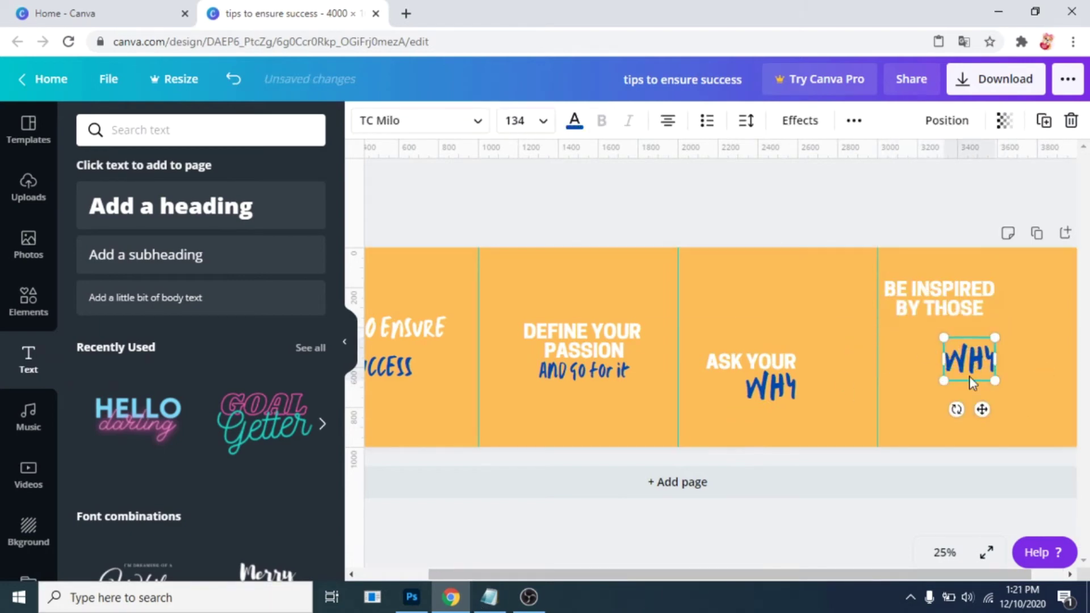
type("YOU ADMIRE")
key("Escape")
Place "YOU ADMIRE" close beneath "BE INSPIRED BY THOSE" and move both texts to the fourth section's upper right corner
left_click_drag(968, 358, 927, 296)
left_click_drag(926, 295, 1001, 275)
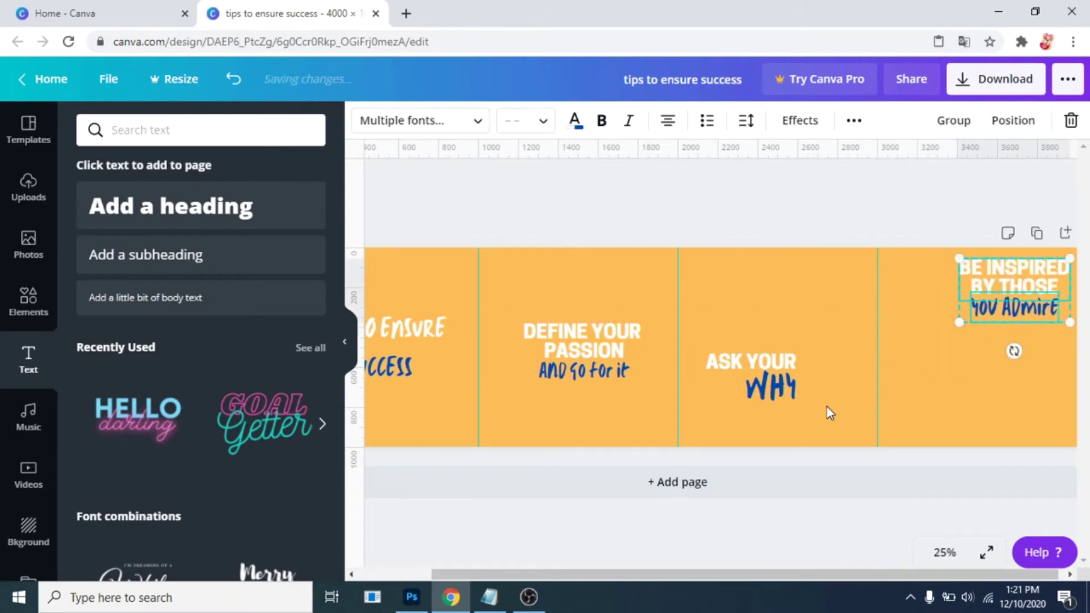
Move the "ASK YOUR WHY" and "DEFINE YOUR PASSION AND go for it" texts to the lower left corners of their sections
left_click(724, 359)
left_click_drag(749, 364, 733, 393)
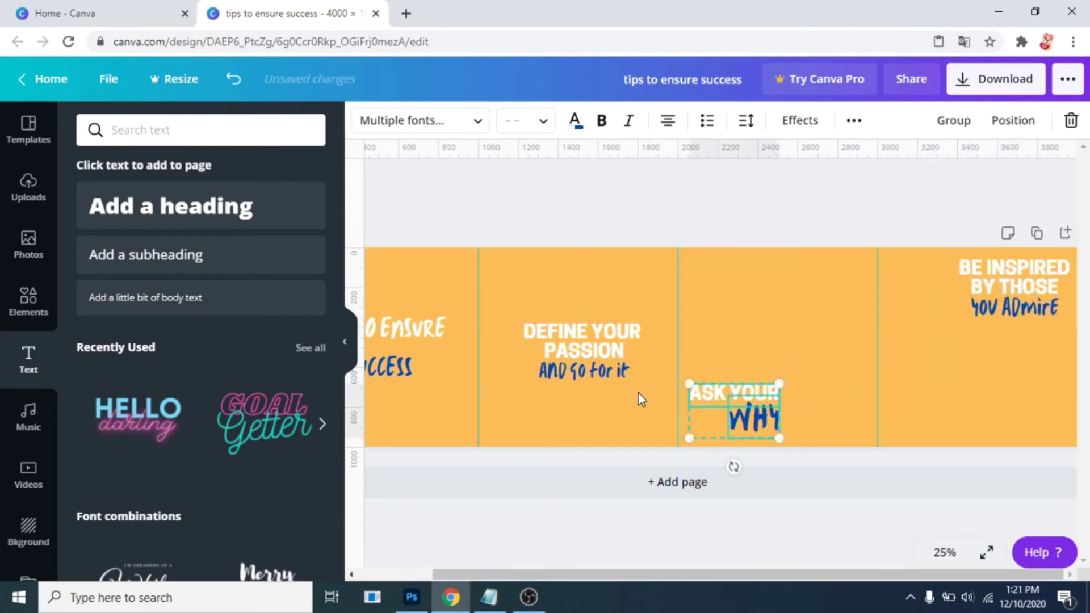
left_click_drag(544, 341, 521, 385)
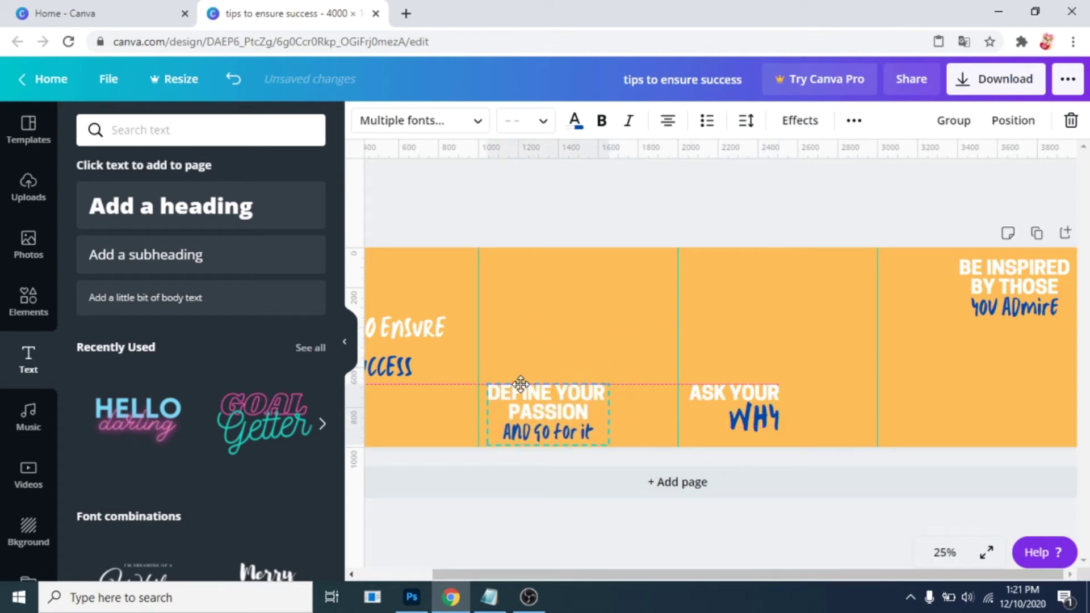
Move the "ASK YOUR WHY" texts to the middle of the third section and enlarge them slightly
left_click(724, 387)
left_click_drag(724, 387, 760, 322)
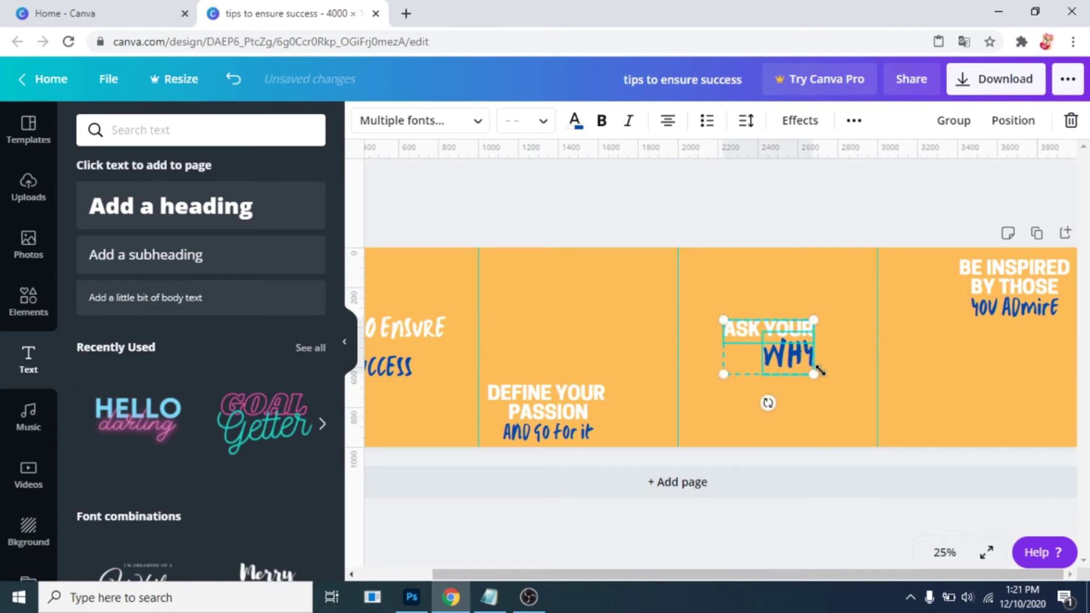
left_click_drag(820, 371, 830, 392)
left_click(795, 423)
Search the elements for "modern rainbow lines" and add the free pink hand-drawn rainbow to the page
left_click(954, 559)
left_click(948, 475)
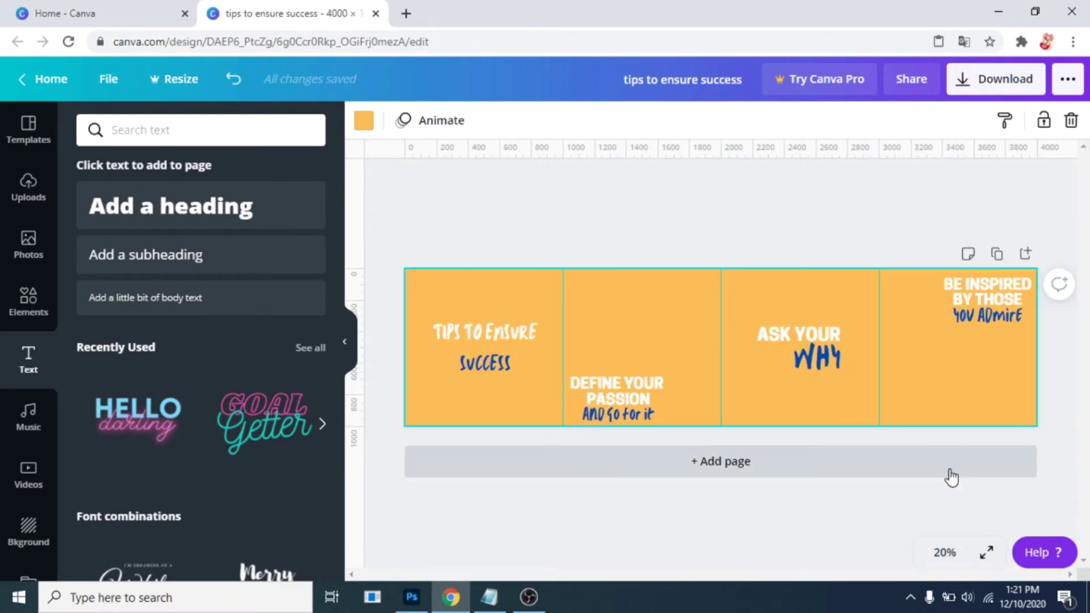
left_click(27, 307)
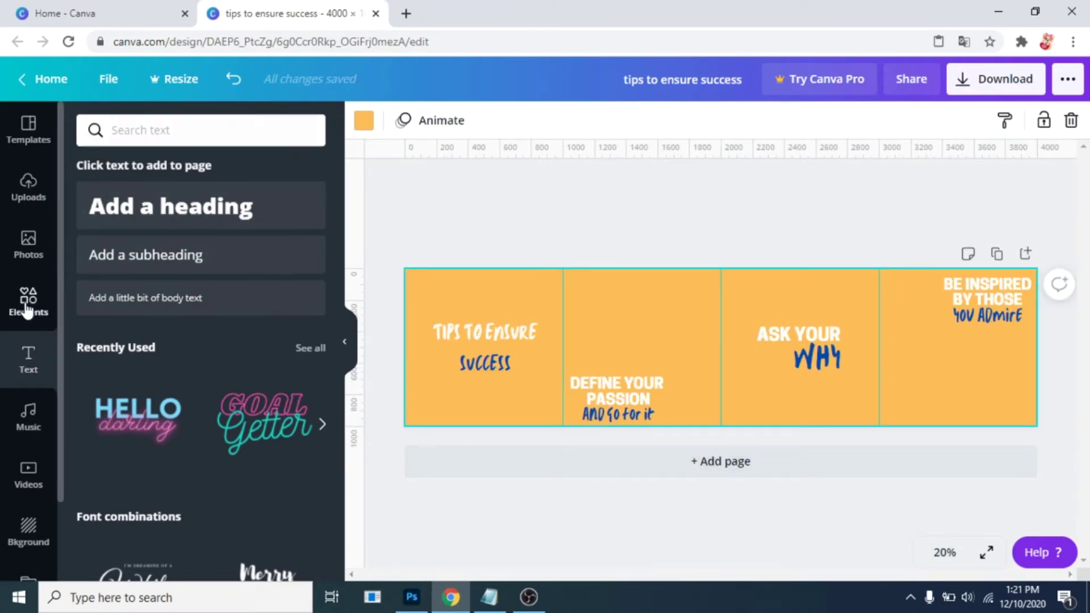
left_click(112, 130)
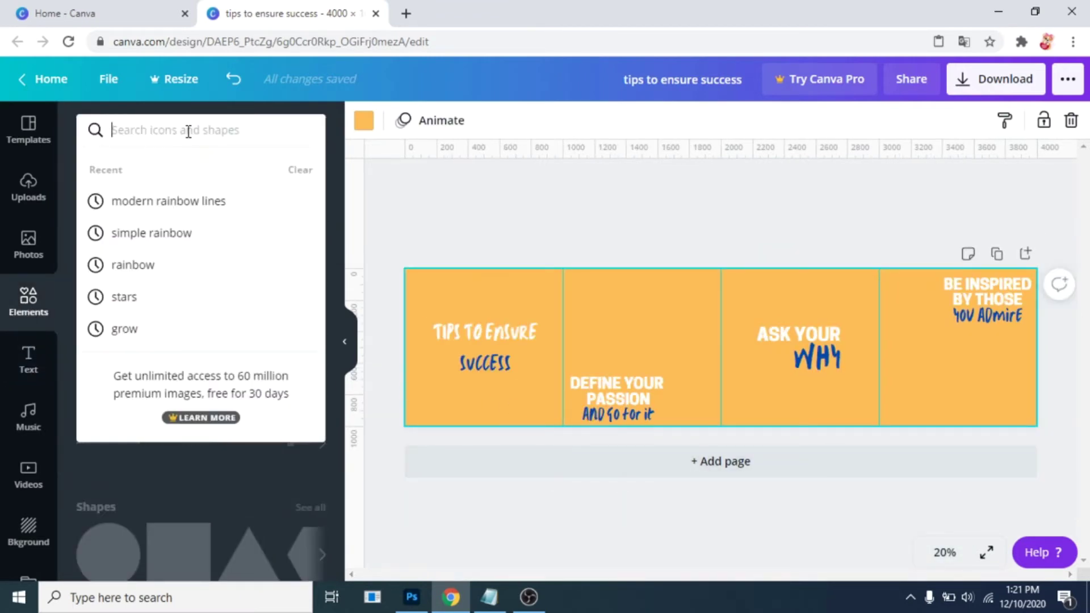
left_click(192, 207)
left_click(132, 279)
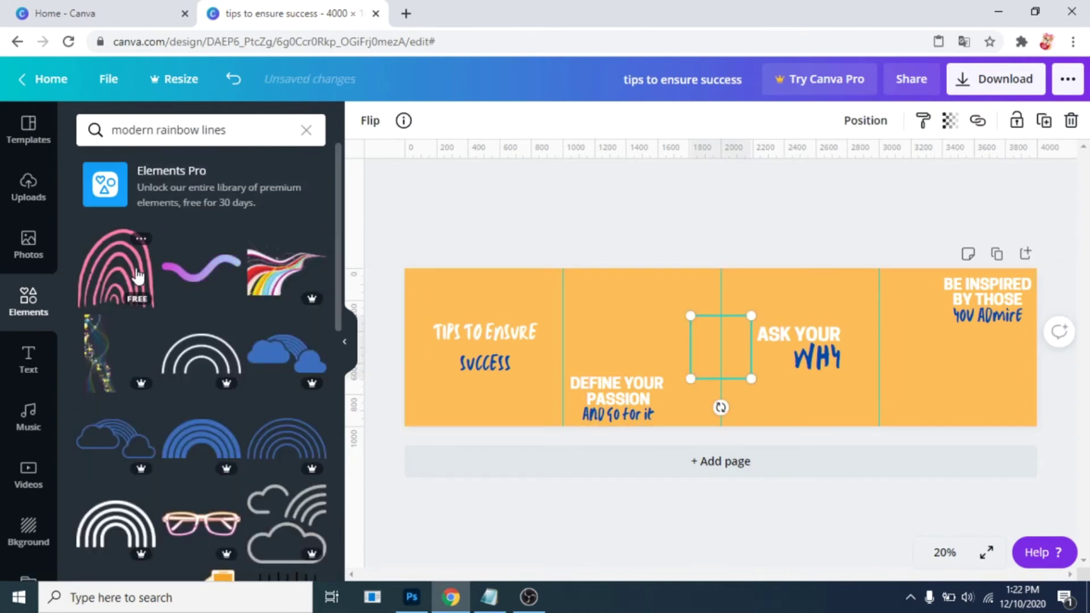
Recolour the rainbow dark blue and enlarge it
left_click(364, 127)
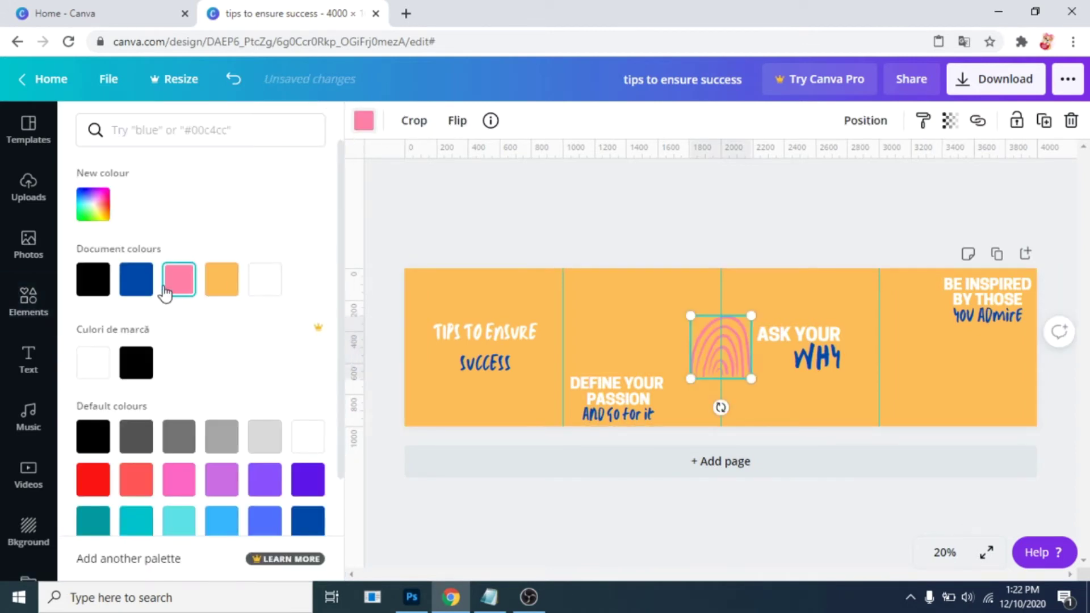
left_click(132, 292)
left_click_drag(750, 379, 773, 428)
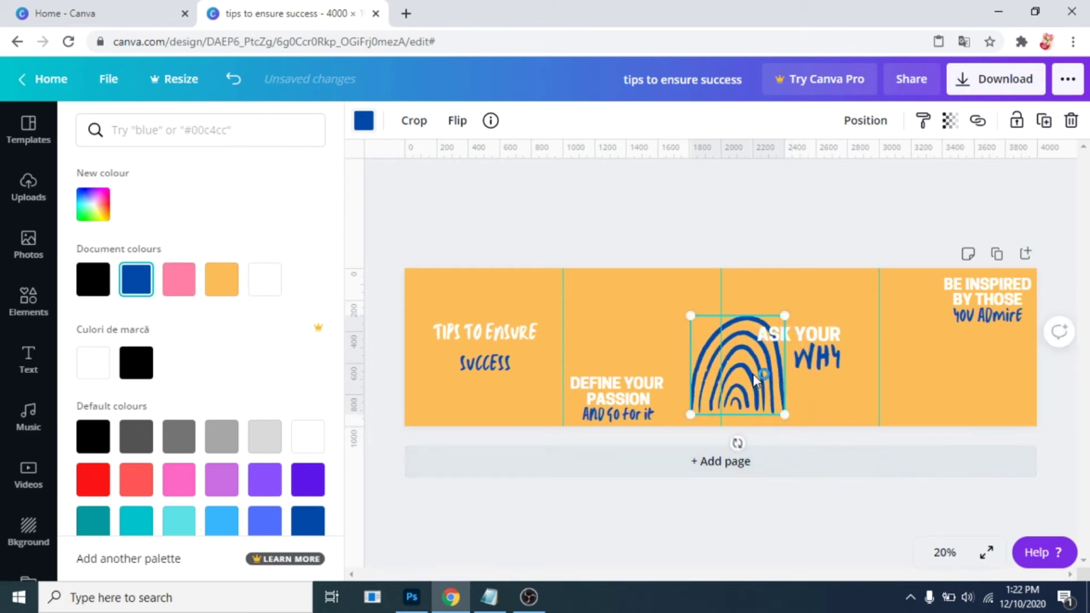
Place the rainbow on the page's bottom edge across the first and second sections, with the "DEFINE YOUR PASSION" texts moved clear beside it
left_click_drag(752, 369, 522, 428)
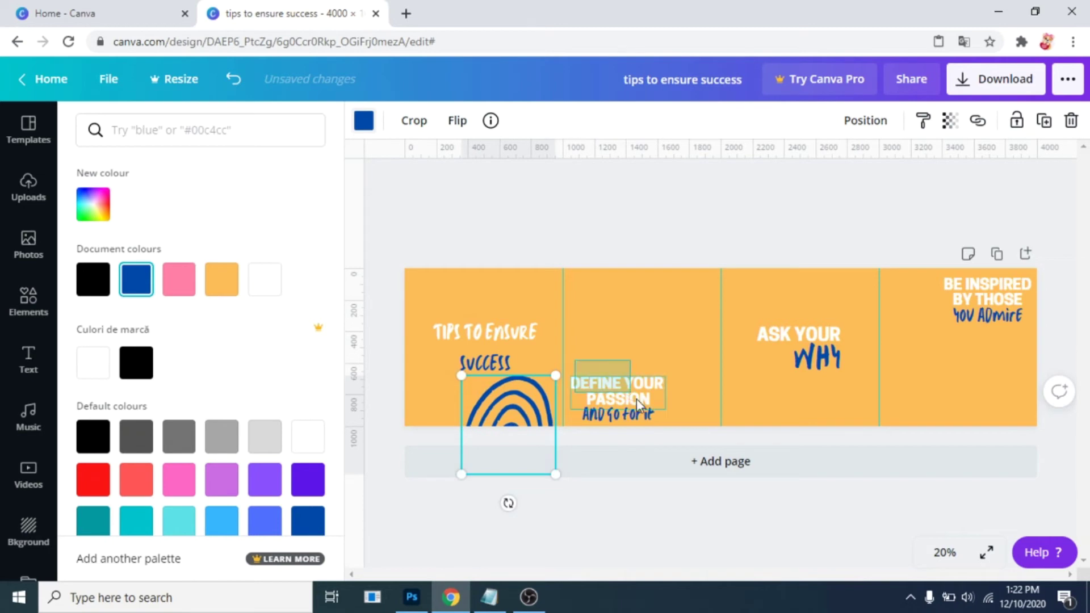
left_click_drag(636, 394, 646, 367)
left_click_drag(532, 403, 579, 397)
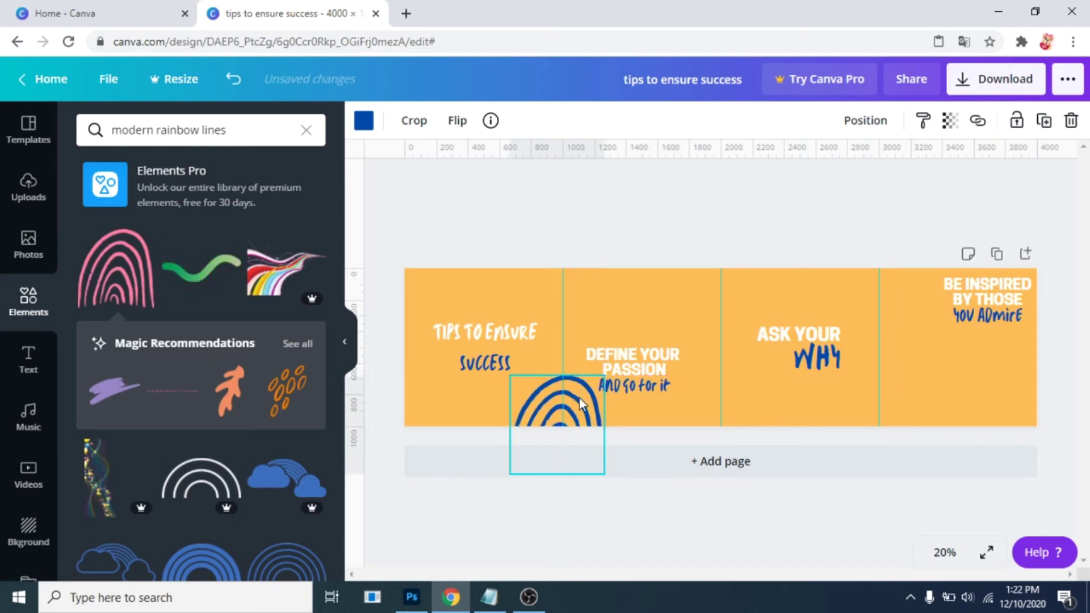
left_click(633, 370)
mouse_move(639, 357)
left_mouse_down()
mouse_move(647, 348)
mouse_move(659, 361)
left_mouse_up()
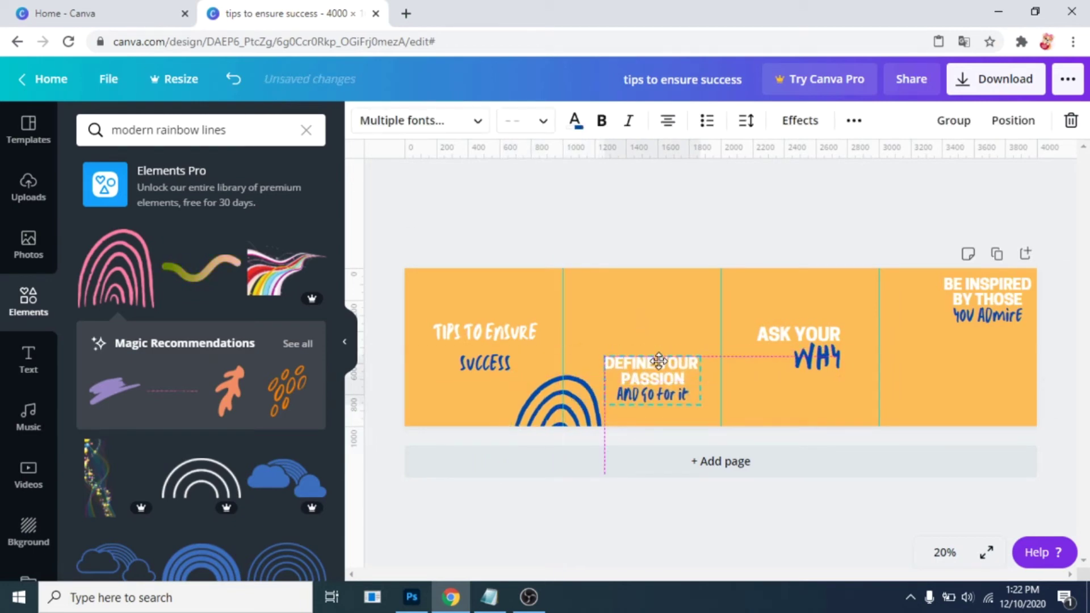
Copy the dark blue rainbow and paste a duplicate onto the page
left_click(571, 403)
right_click(571, 403)
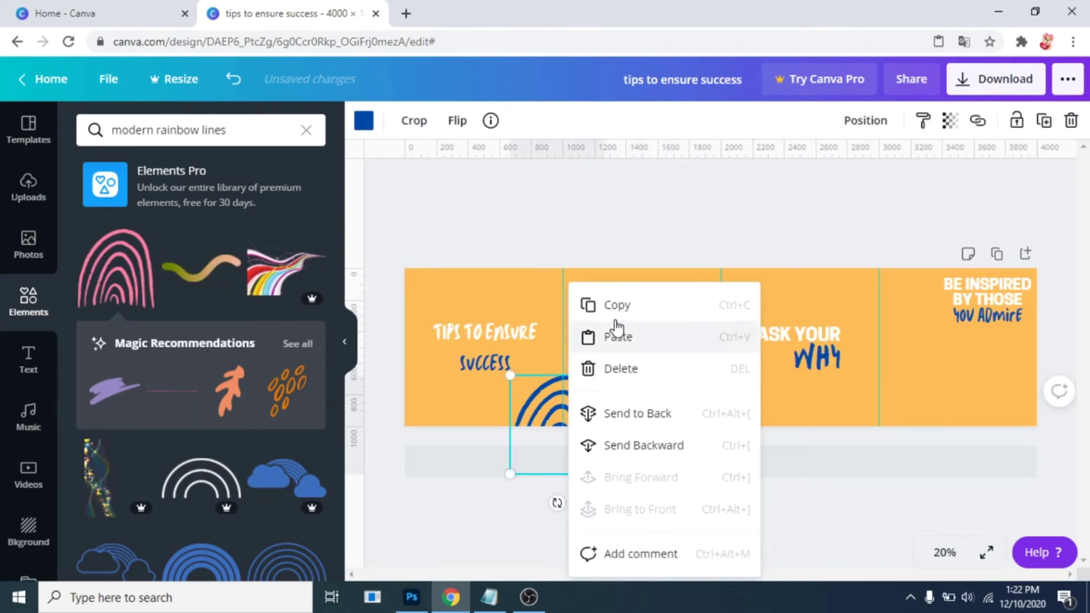
left_click(686, 311)
right_click(766, 284)
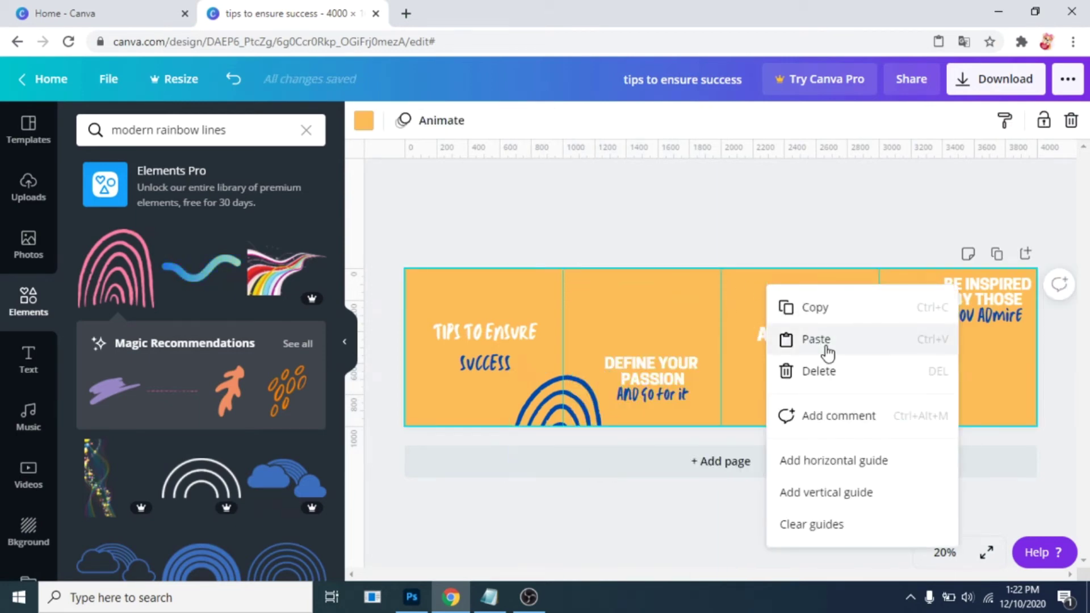
left_click(818, 340)
Turn the duplicate rainbow upside down at a slight tilt and hang it from the top edge across the third and fourth sections
left_click_drag(571, 403, 874, 279)
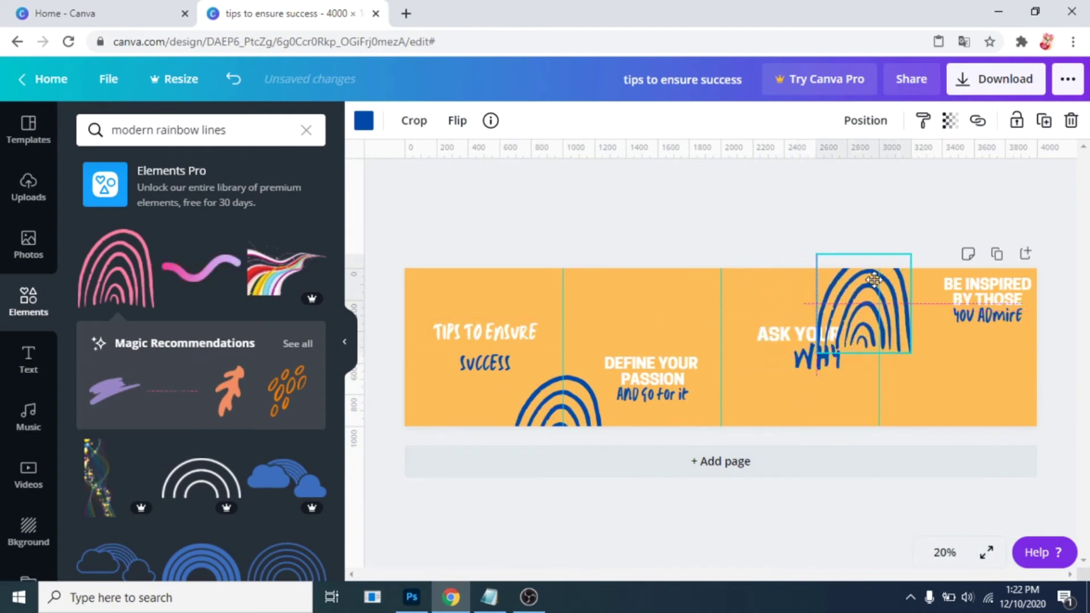
left_click_drag(861, 381, 863, 268)
left_click_drag(873, 328, 874, 286)
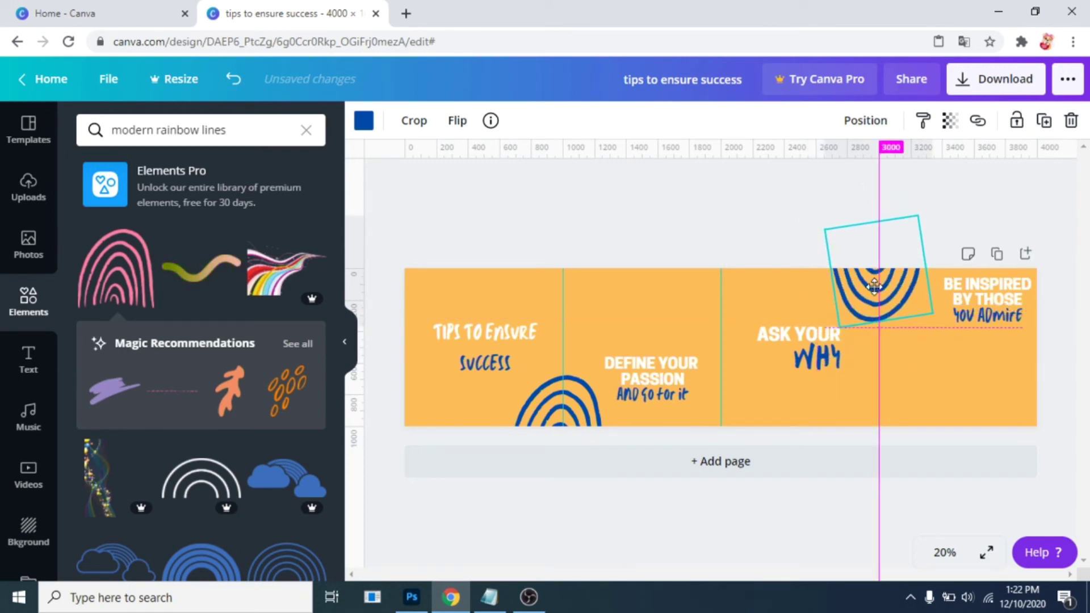
Enlarge the "ASK YOUR WHY" texts slightly and move them a little lower, clear of the upper rainbow
left_click(833, 391)
left_click_drag(817, 333, 817, 347)
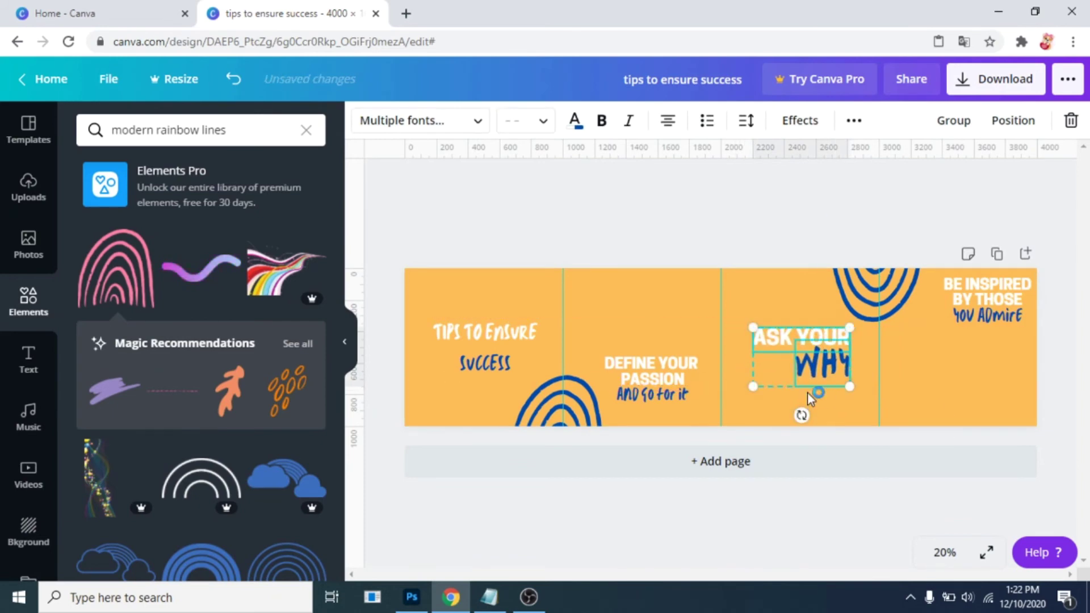
left_click(862, 408)
Tilt "WHY" slightly counter-clockwise beneath the middle of "ASK YOUR", and move the fourth section's texts in from the corner
left_click(834, 377)
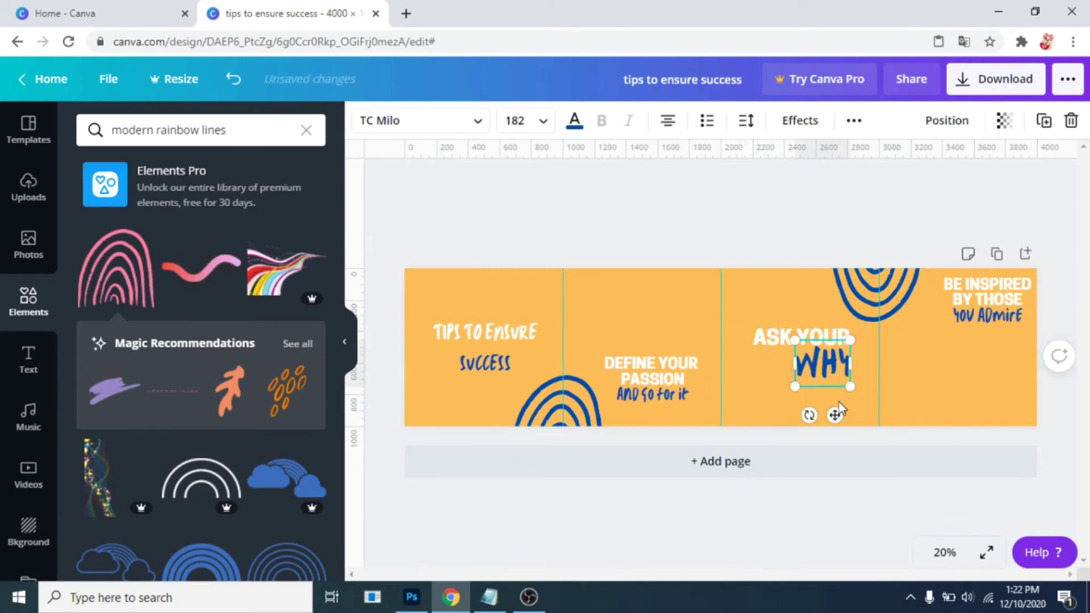
left_click_drag(808, 415, 815, 414)
left_click_drag(833, 365, 808, 359)
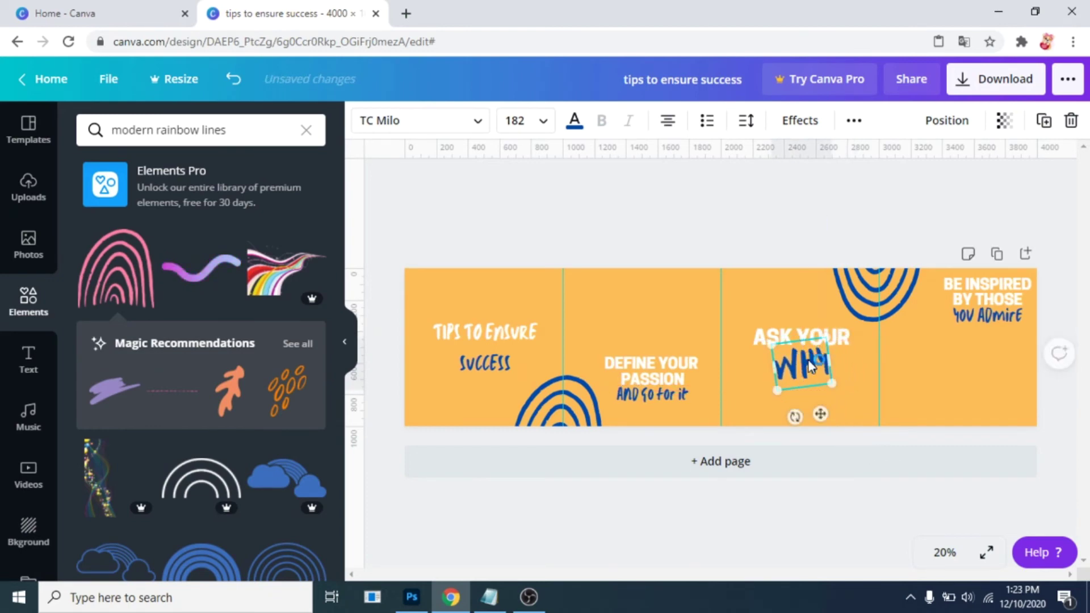
left_click_drag(944, 276, 1024, 344)
Search the elements for "stars" and add the free yellow graphic of three four-pointed stars
left_click(170, 130)
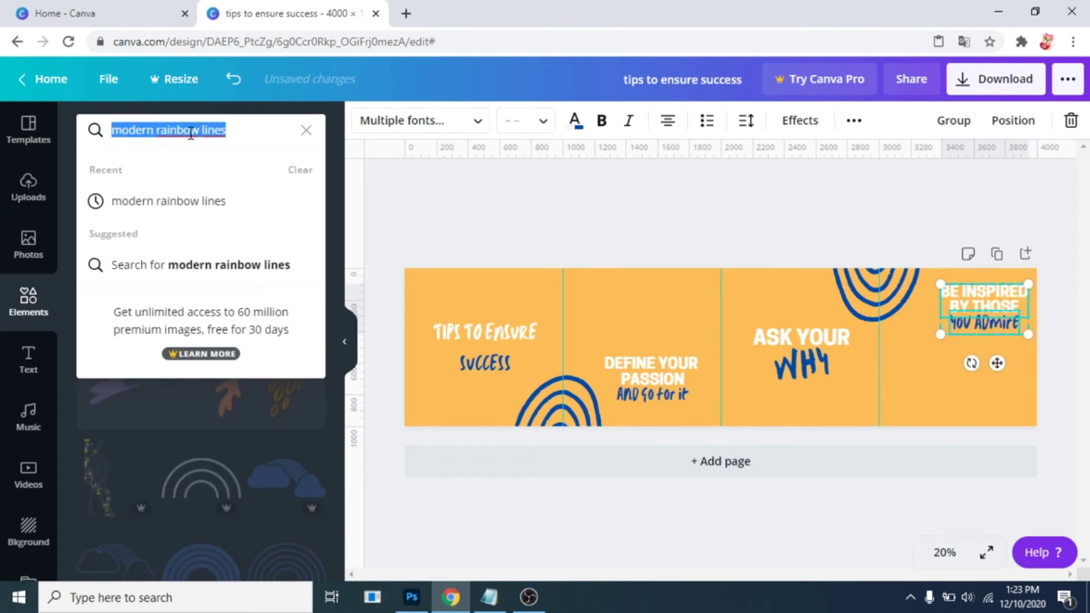
type("stars")
key("Return")
left_click(275, 317)
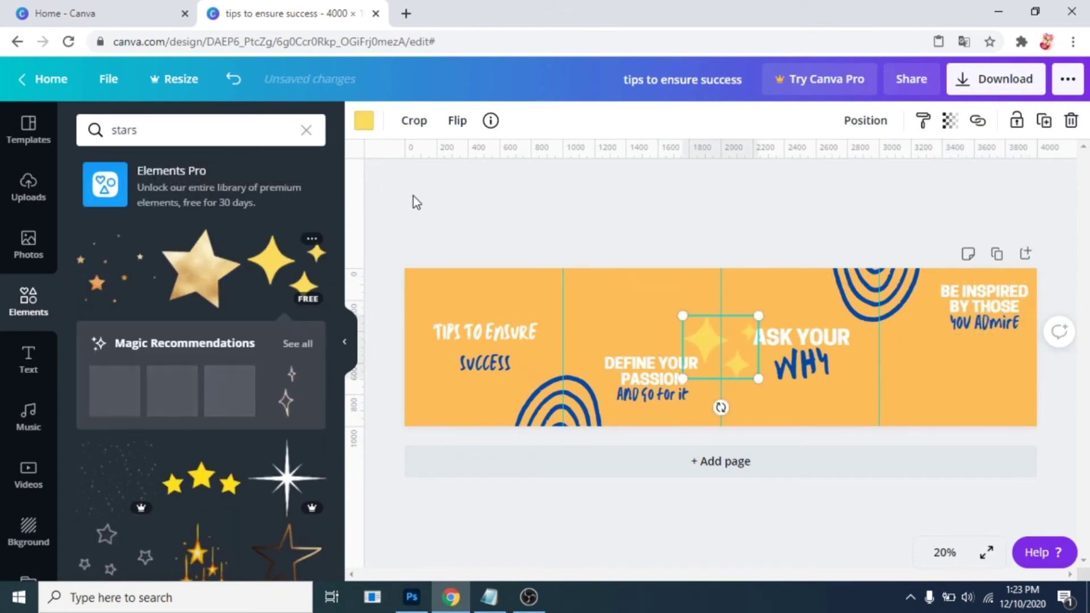
Recolour the stars white, shrink them and place them above "TIPS TO ENSURE" in the first section
left_click(364, 121)
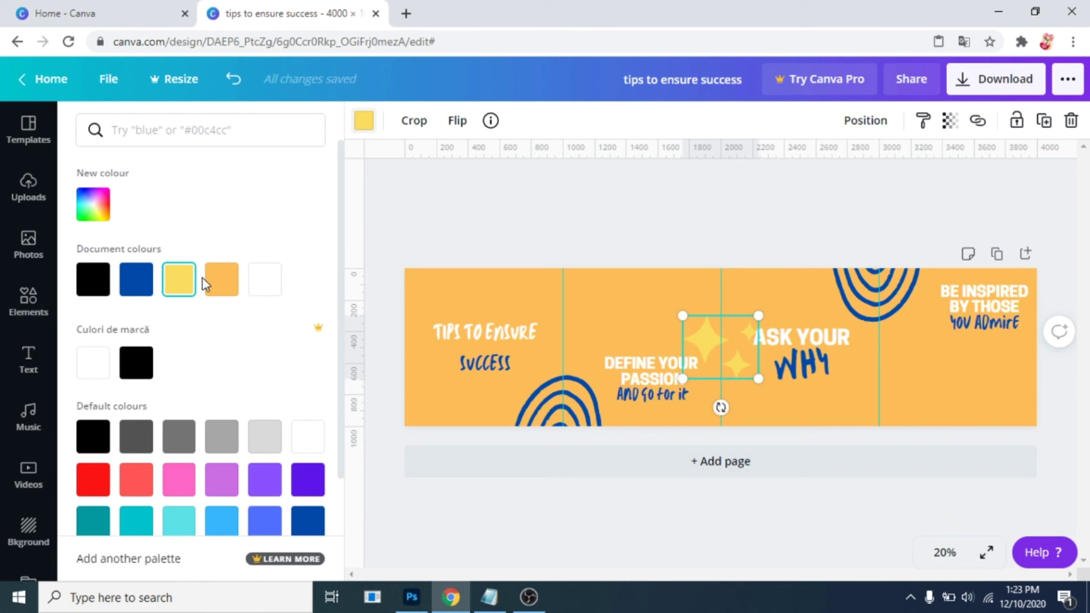
left_click(278, 280)
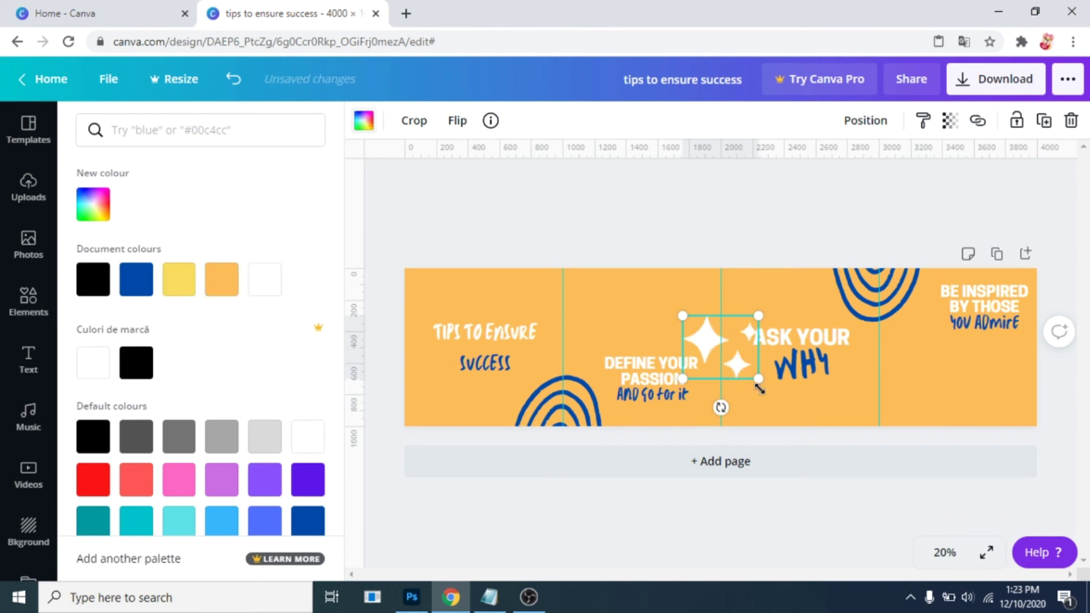
left_click_drag(760, 389, 505, 299)
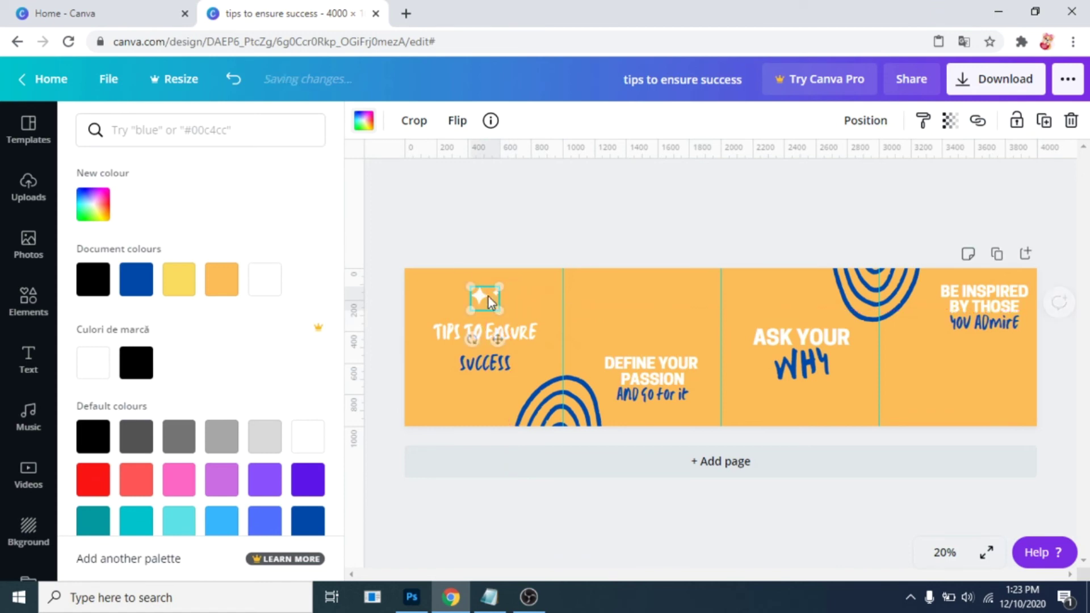
Duplicate the white stars and place a larger copy above "DEFINE YOUR PASSION" in the second section
right_click(492, 305)
left_click(533, 299)
right_click(630, 296)
left_click(653, 345)
left_click_drag(485, 298, 789, 405)
Duplicate the stars again and place a small copy at the bottom edge of the third section, beneath "WHY"
right_click(625, 316)
left_click(665, 299)
right_click(825, 402)
left_click(847, 333)
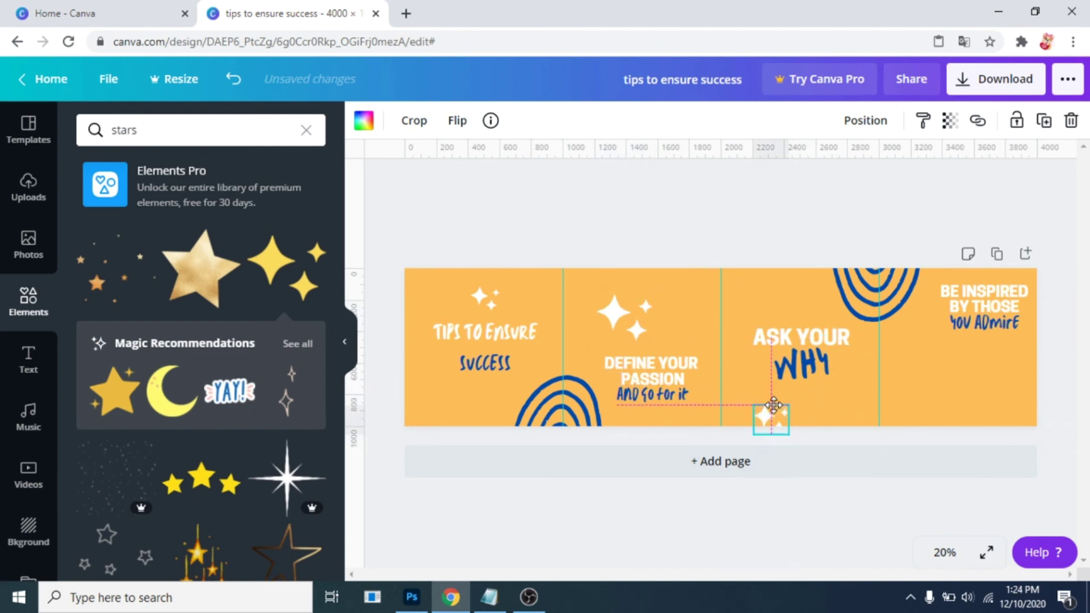
Add another copy of the stars beneath "YOU ADMIRE" in the fourth section and enlarge it
left_click(820, 305)
right_click(776, 320)
left_click(869, 372)
left_click_drag(768, 427, 962, 399)
mouse_move(919, 370)
left_mouse_down()
mouse_move(941, 379)
mouse_move(931, 375)
left_mouse_up()
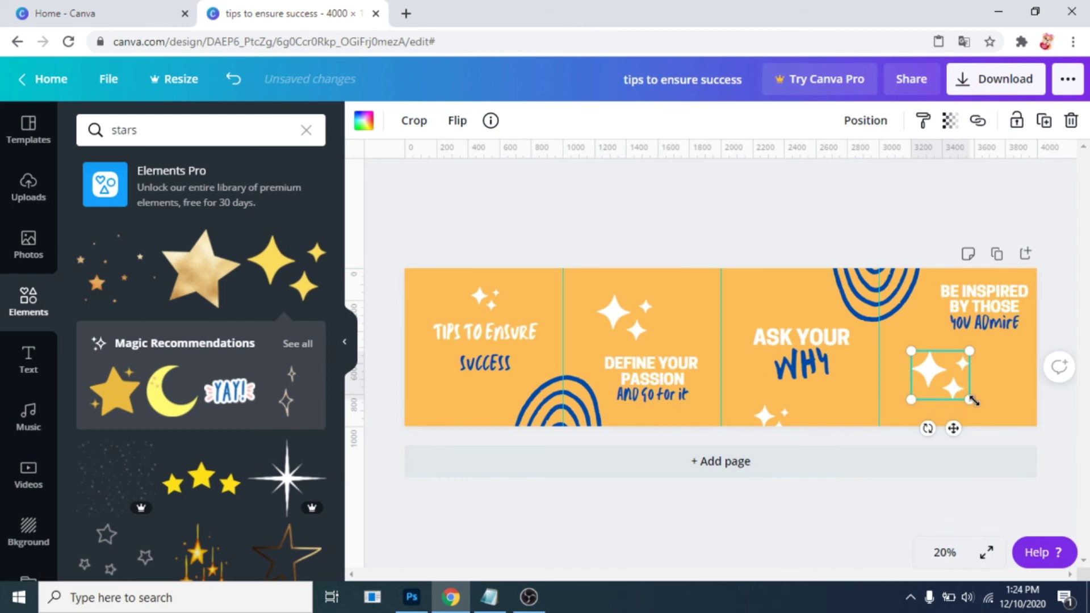
left_click_drag(969, 400, 975, 402)
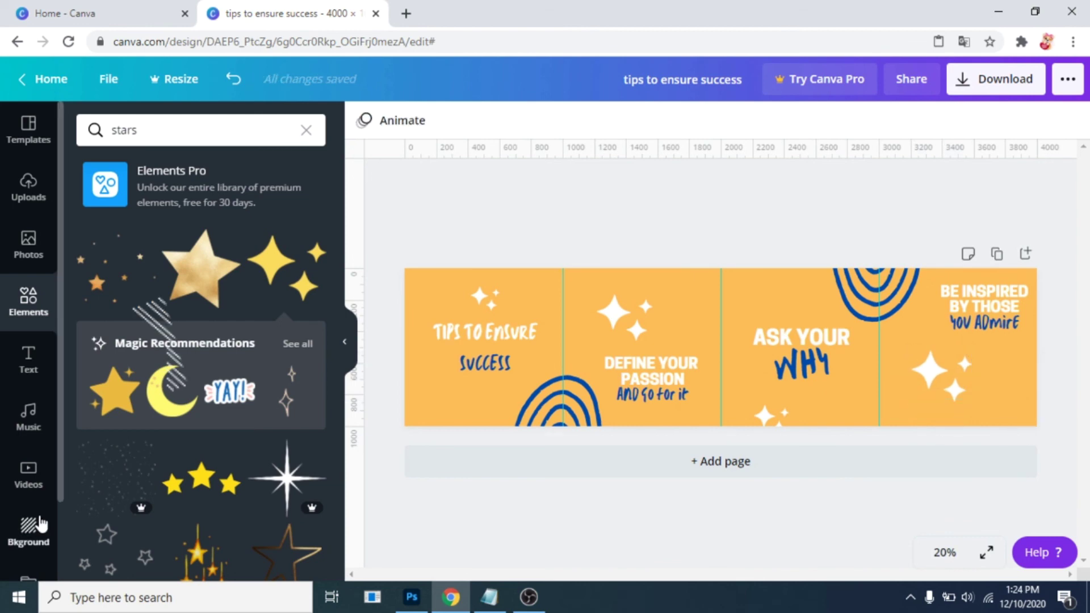
Open the list of additional apps and integrations
scroll(39, 523, "down", 1)
scroll(39, 520, "down", 1)
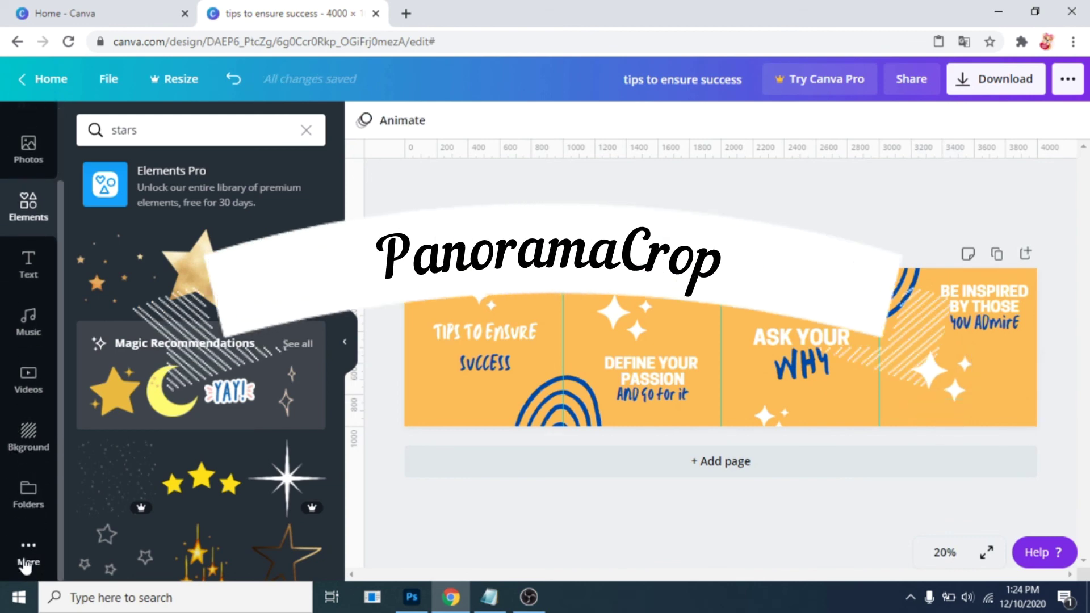
left_click(24, 561)
left_click(25, 562)
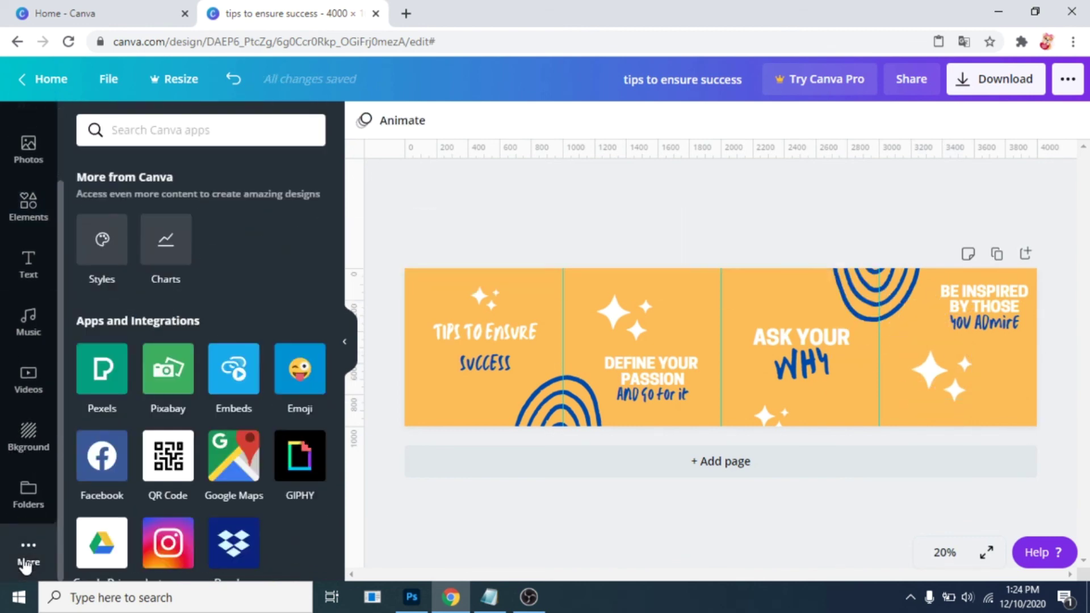